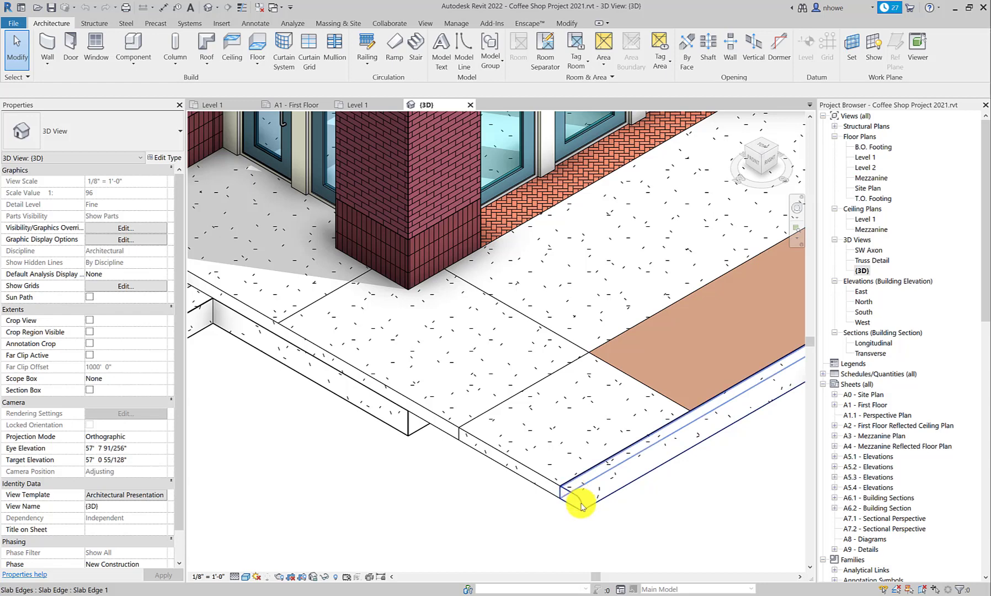
# Step: Examine the slab edges along the sidewalk at the front and rear of the coffee shop model
pyautogui.scroll(-2, 580, 499)
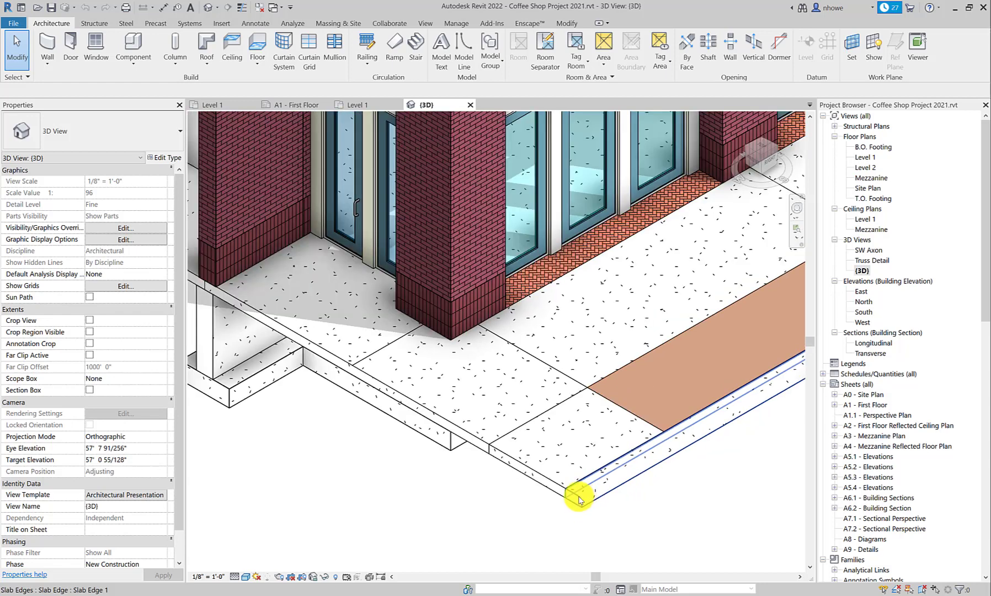
pyautogui.scroll(-5, 580, 503)
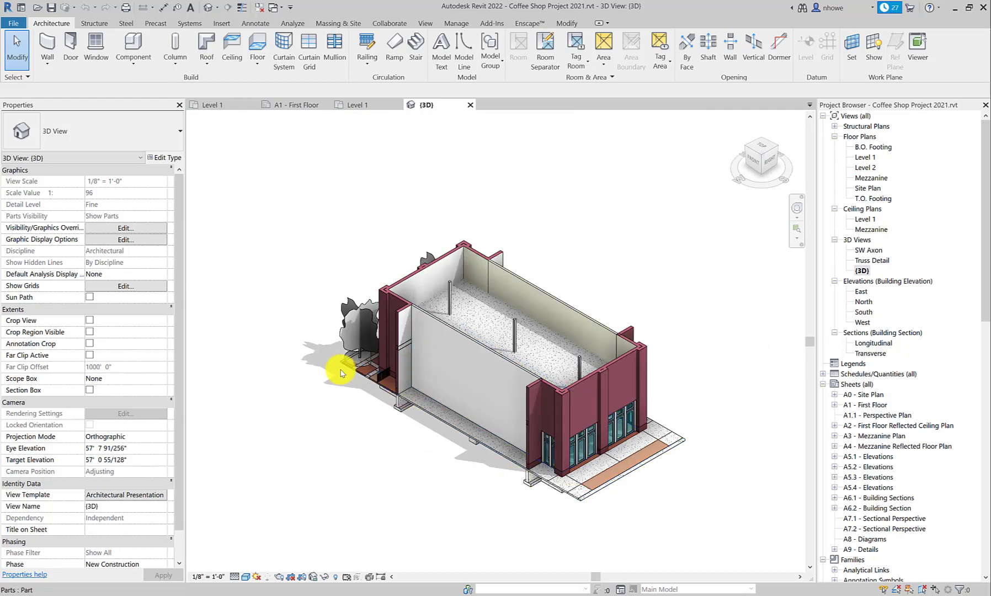
pyautogui.scroll(5, 336, 358)
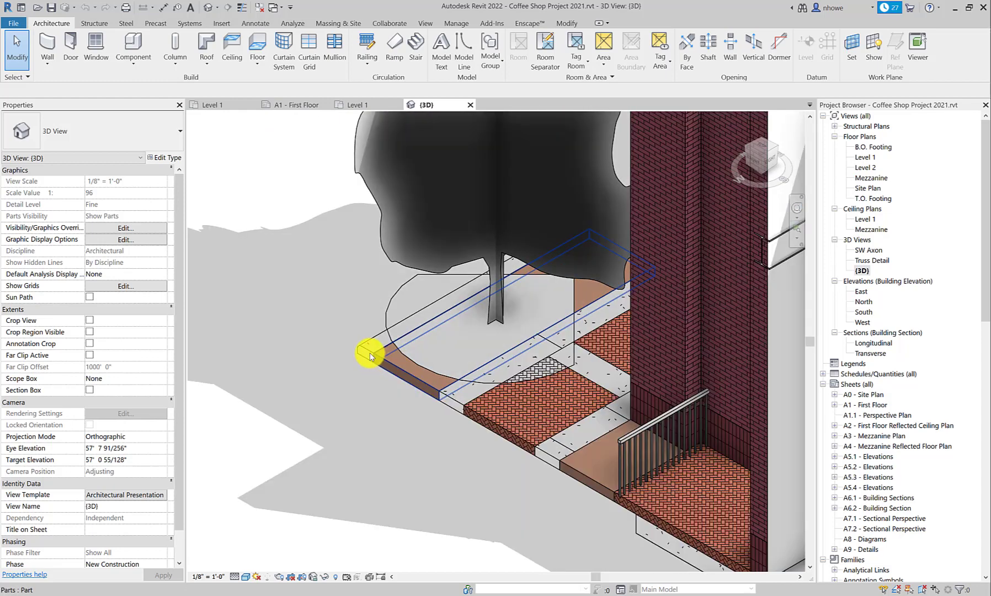
pyautogui.scroll(-5, 385, 385)
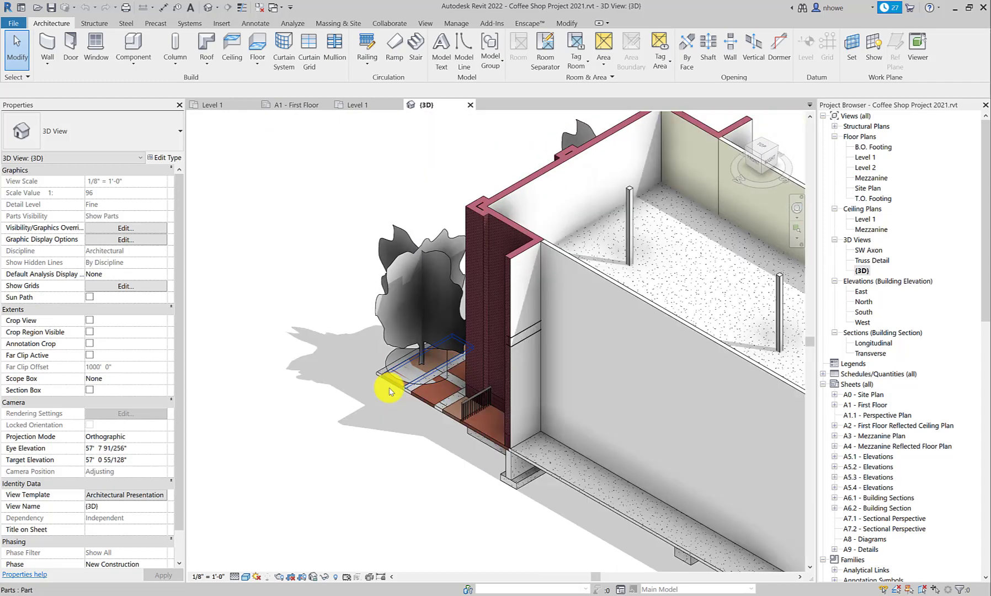
pyautogui.scroll(5, 388, 386)
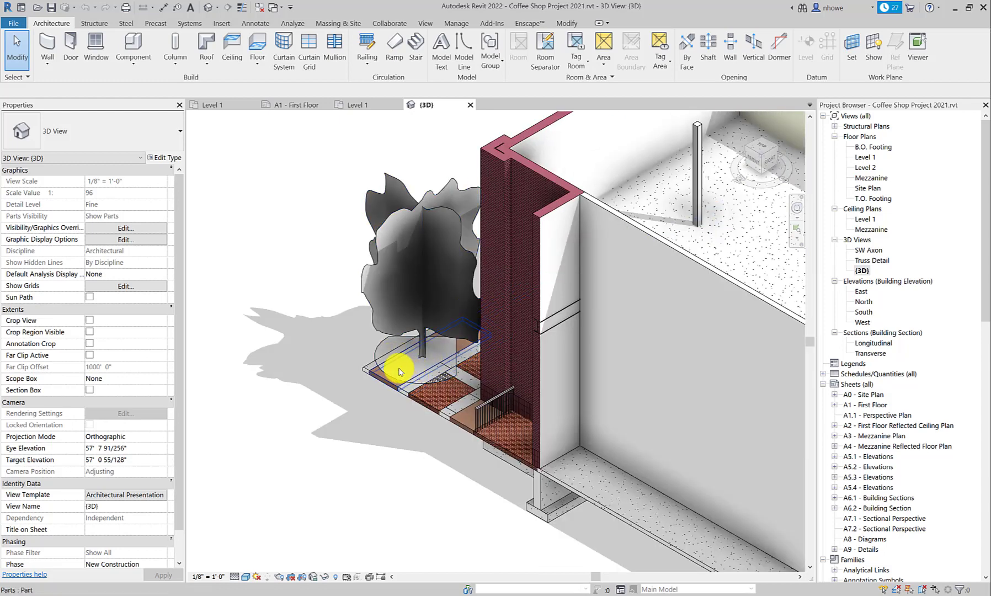
pyautogui.scroll(5, 367, 374)
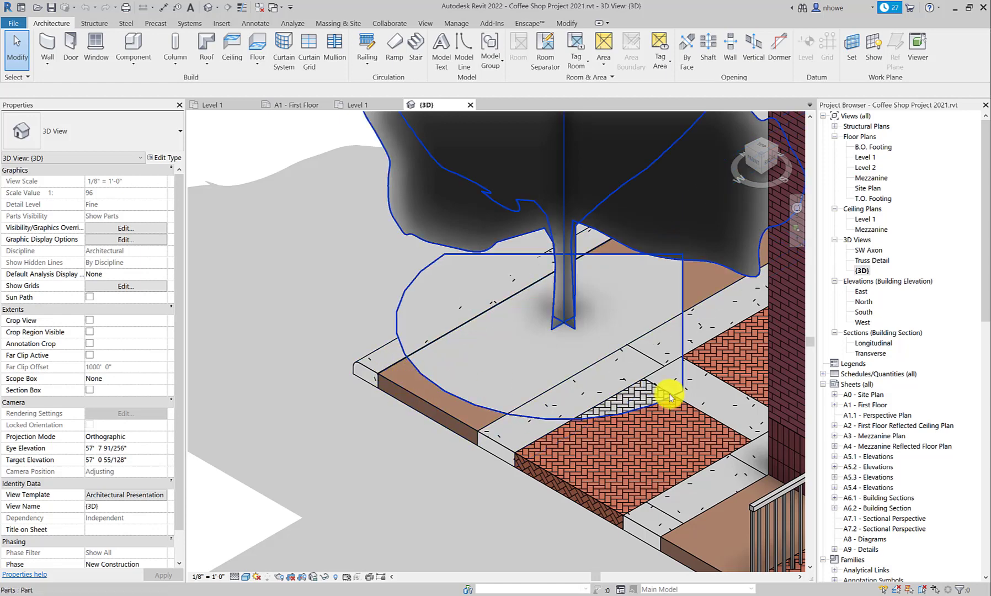
# Step: In the Project1 Level 1 floor plan, place a slab edge along the left end of the 6" foundation slab
pyautogui.click(365, 105)
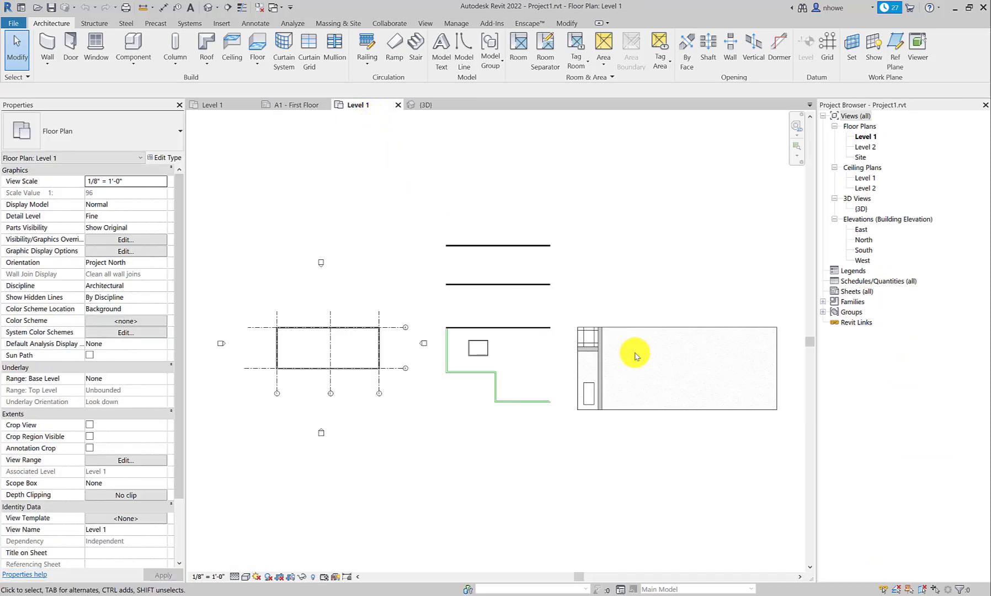
pyautogui.scroll(1, 654, 359)
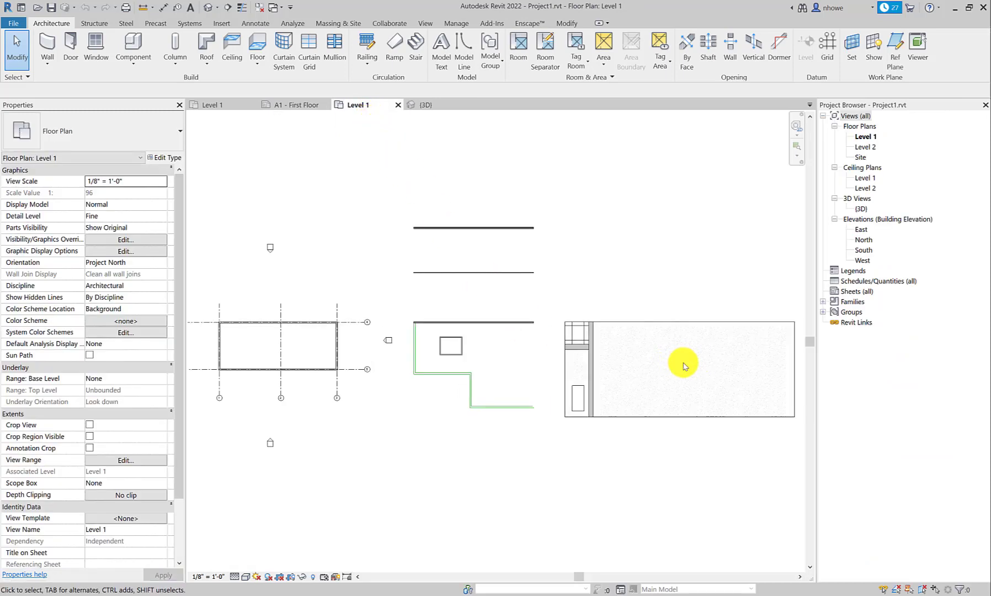
pyautogui.scroll(2, 684, 367)
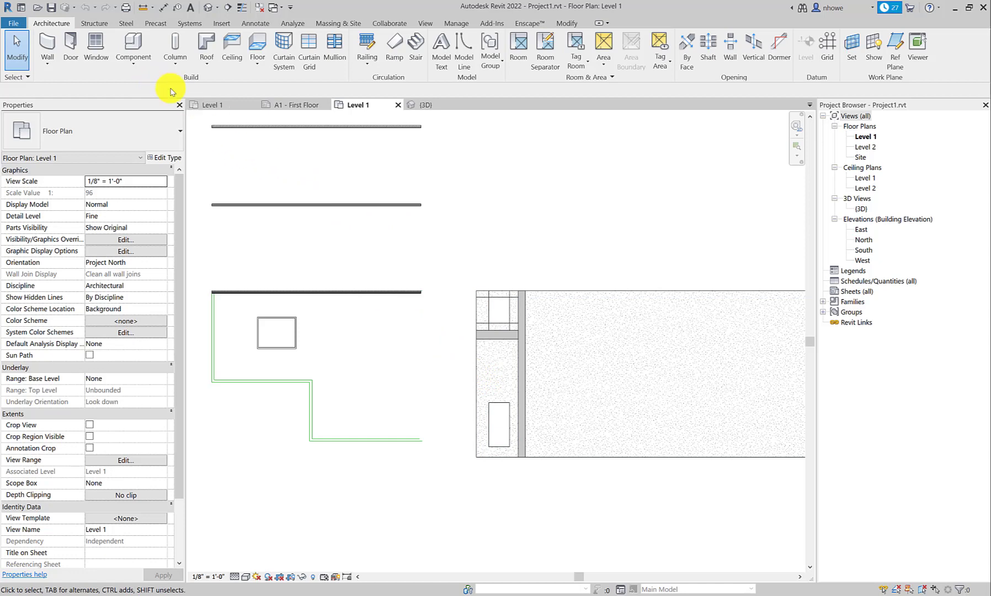
pyautogui.click(257, 65)
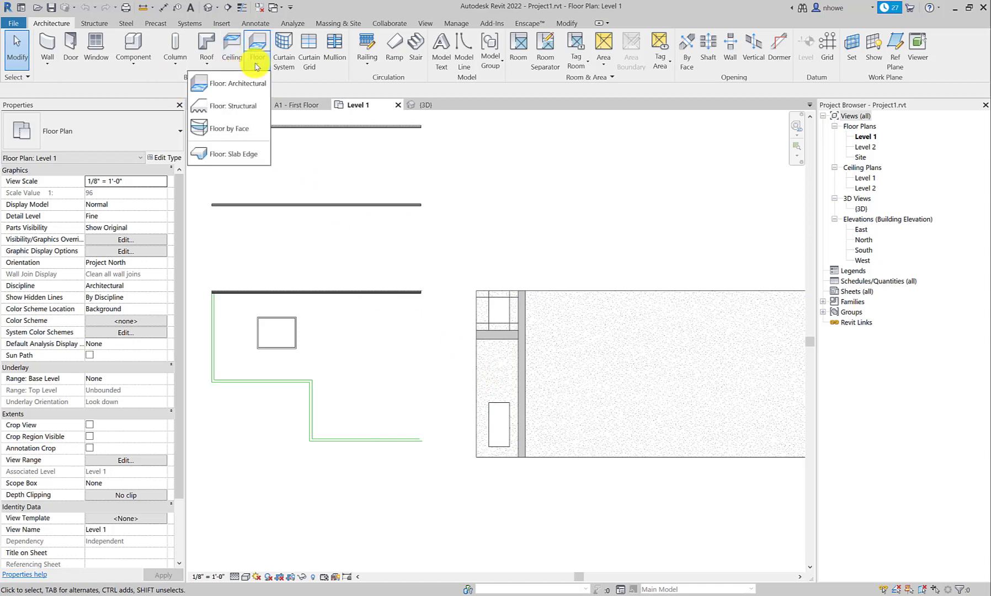
pyautogui.click(246, 158)
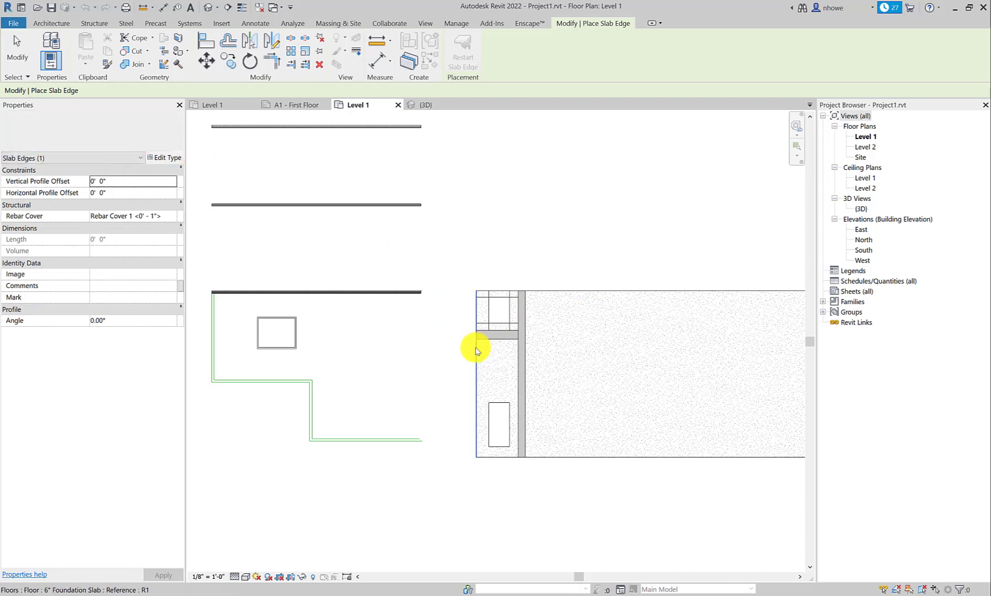
pyautogui.click(478, 351)
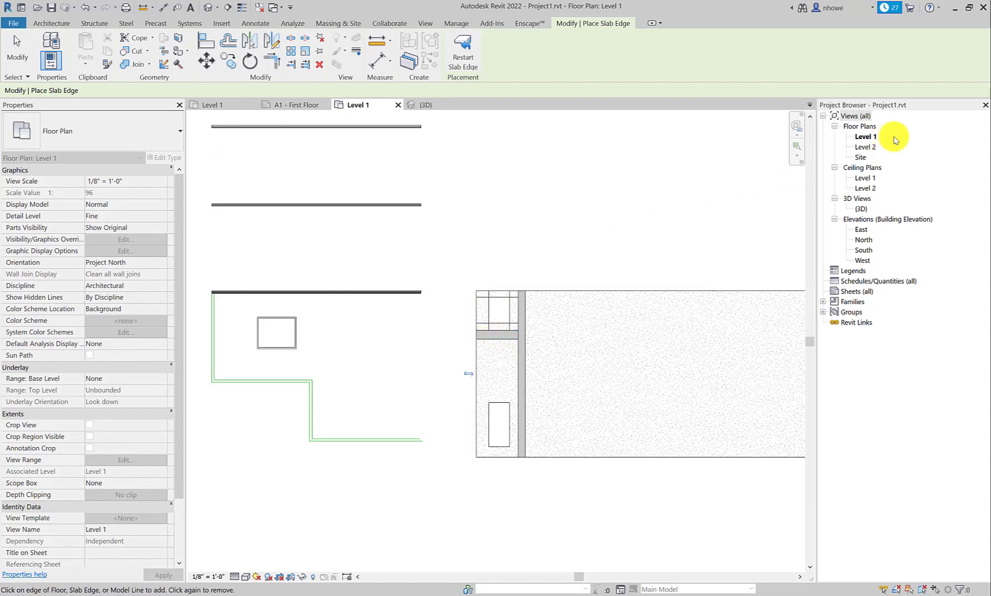
# Step: Open Project1's {3D} view and inspect the slab edge under the corner of the foundation slab
pyautogui.doubleClick(861, 208)
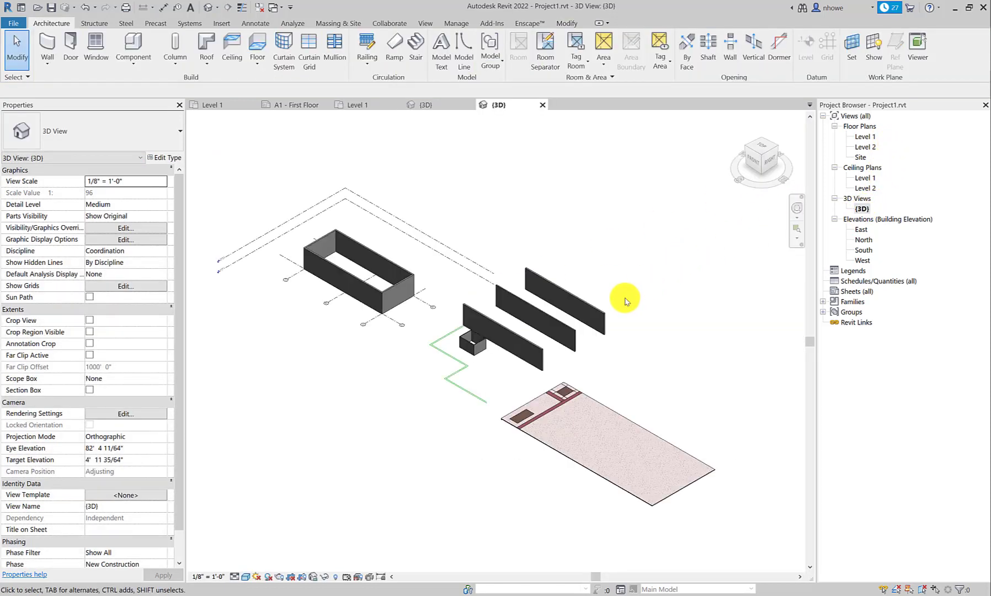
pyautogui.scroll(5, 486, 420)
pyautogui.scroll(4, 485, 379)
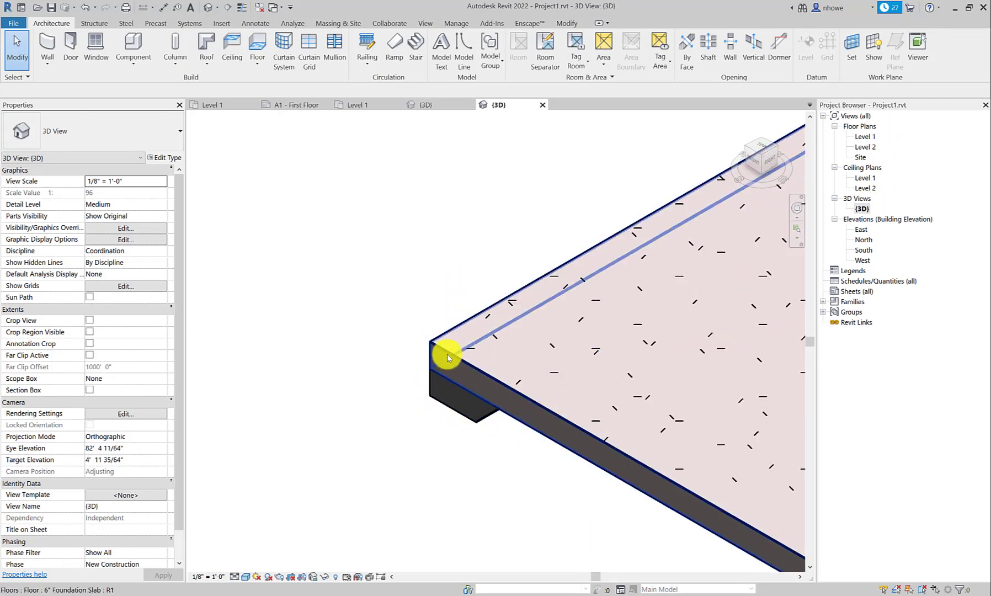
pyautogui.scroll(-6, 445, 352)
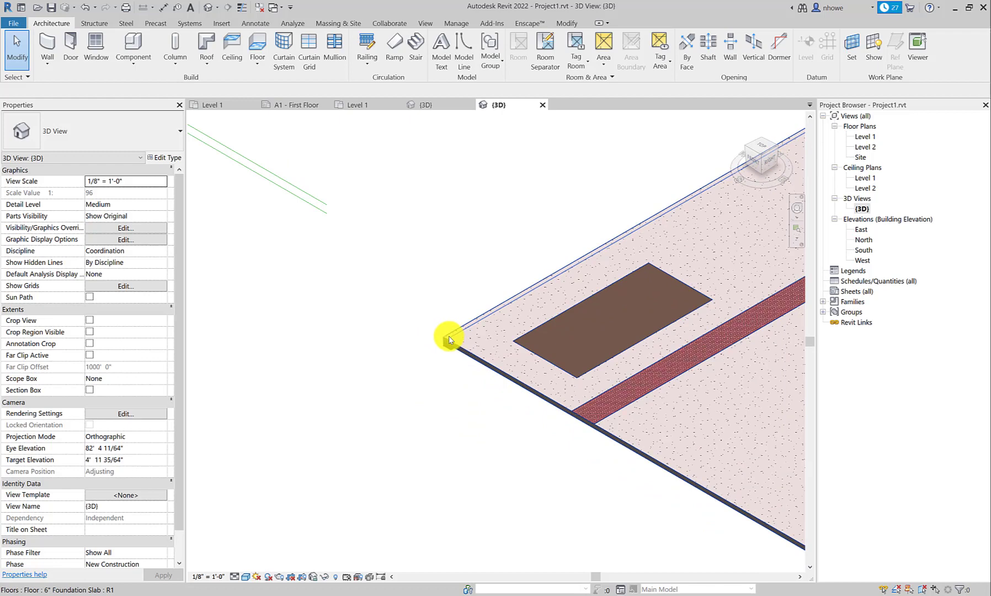
pyautogui.scroll(8, 450, 355)
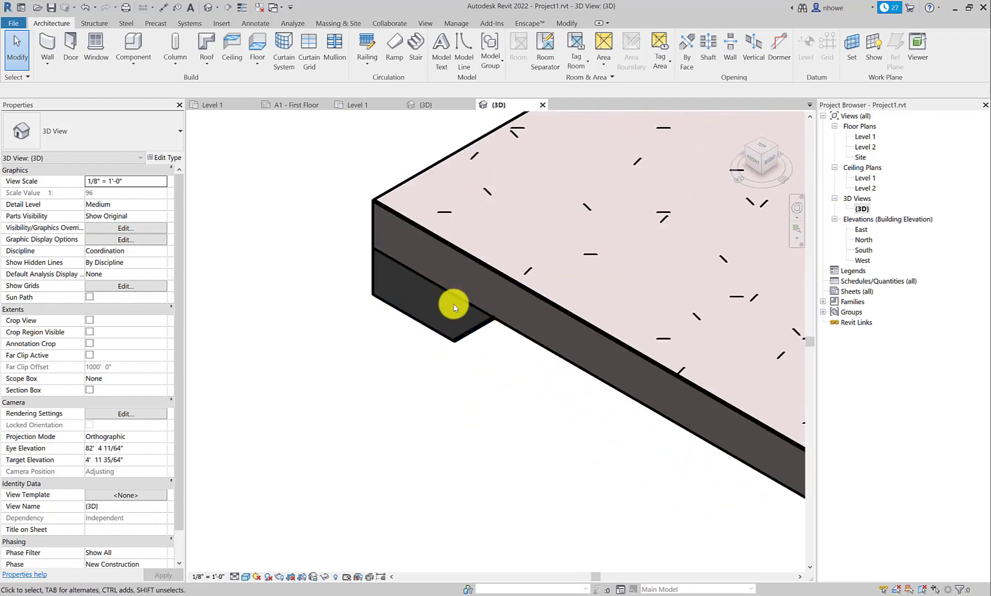
pyautogui.scroll(-4, 454, 307)
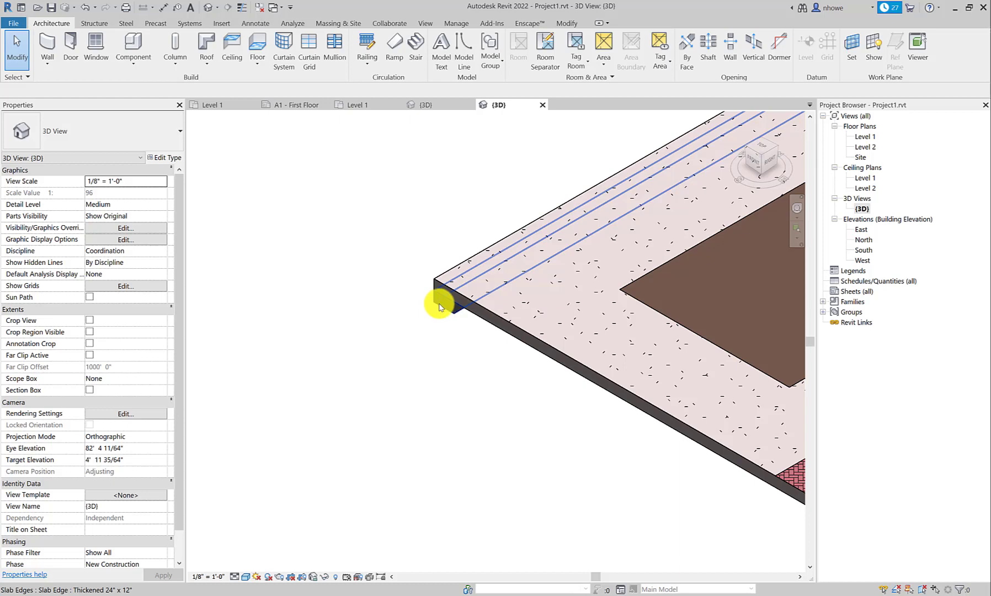
# Step: Examine the rounded curb profile of the slab edge in the Coffee Shop 3D view, then return to Project1's 3D view
pyautogui.click(421, 105)
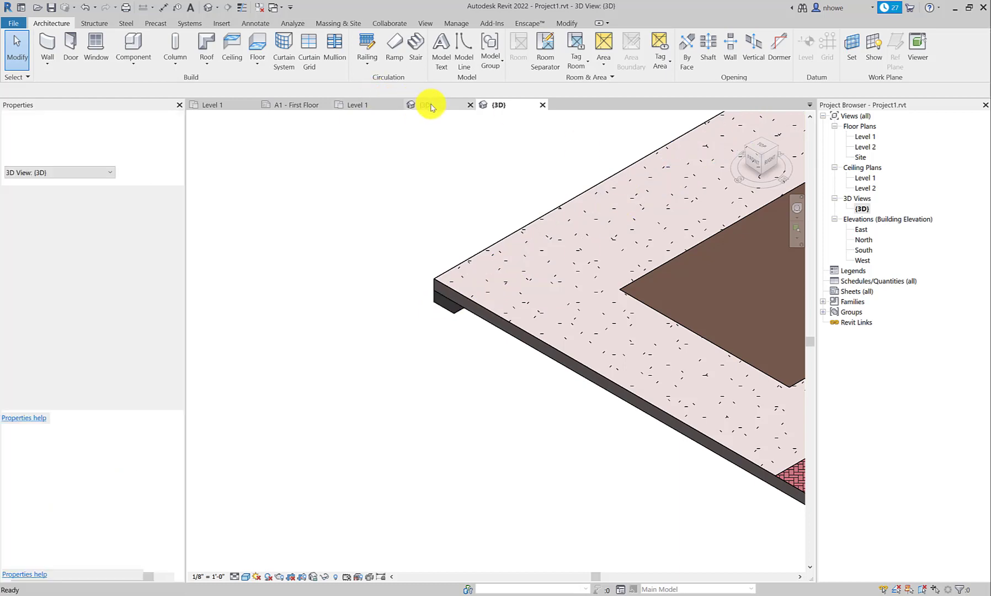
pyautogui.scroll(5, 360, 370)
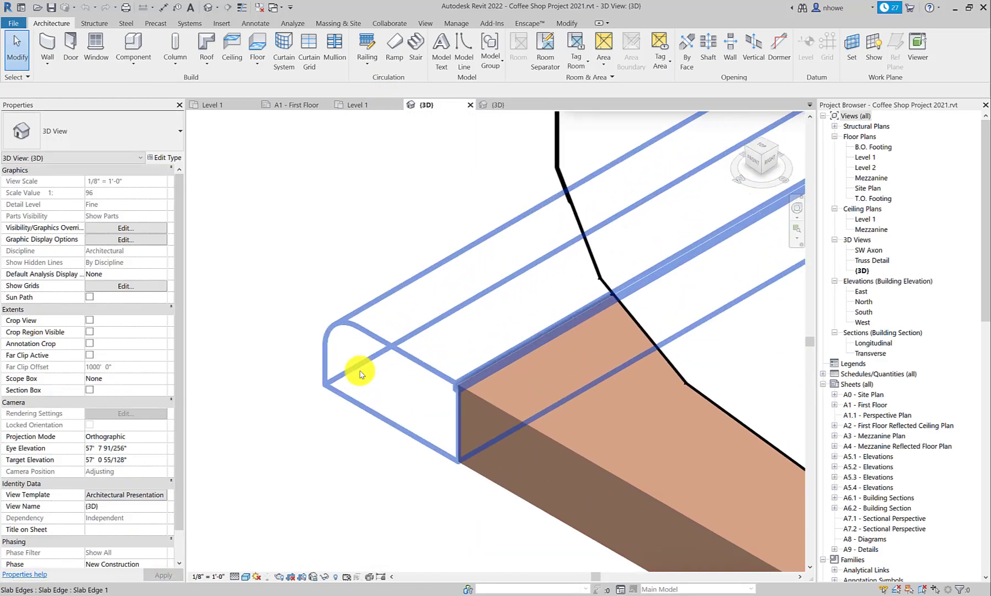
pyautogui.click(358, 337)
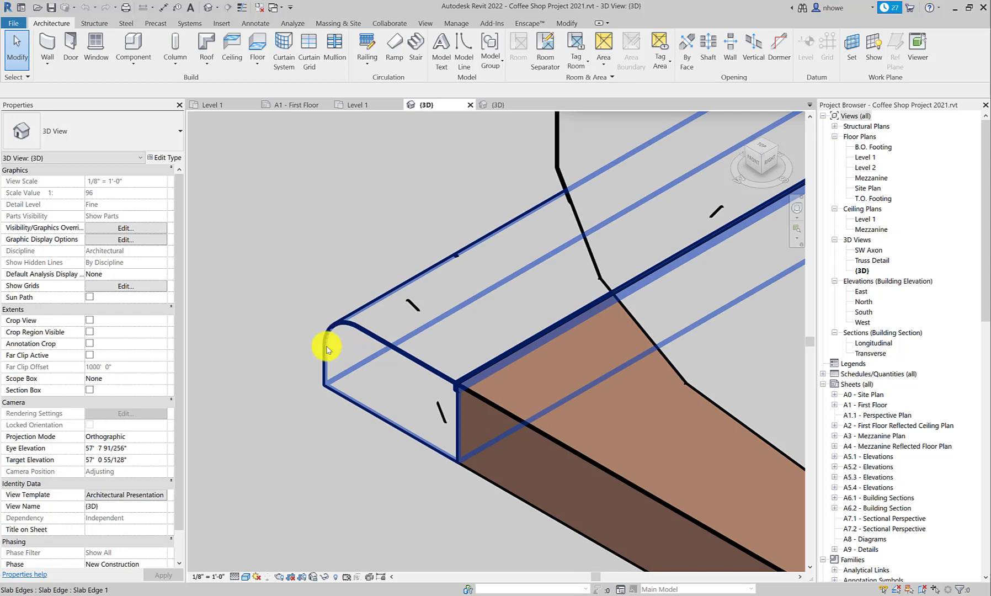
pyautogui.press('Escape')
pyautogui.click(499, 106)
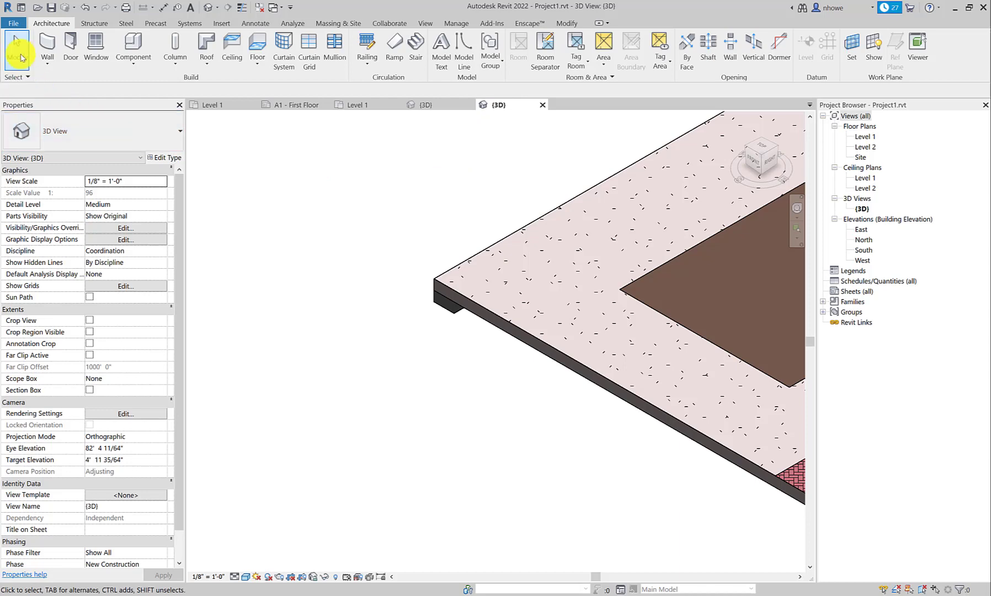
# Step: Create a new family from the Profile.rft template in the English-Imperial folder
pyautogui.click(12, 24)
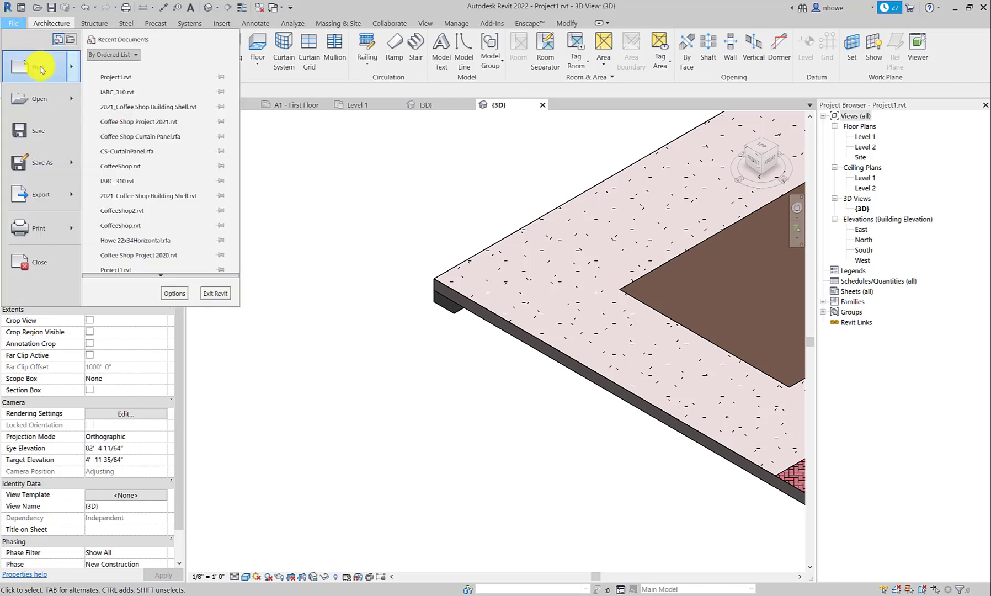
pyautogui.moveTo(48, 92)
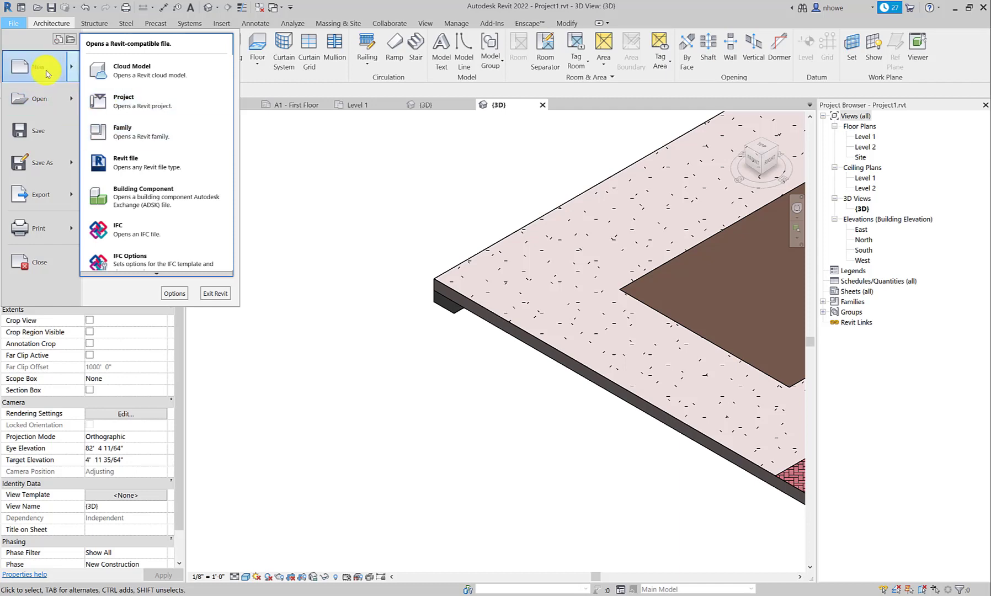
pyautogui.moveTo(61, 72)
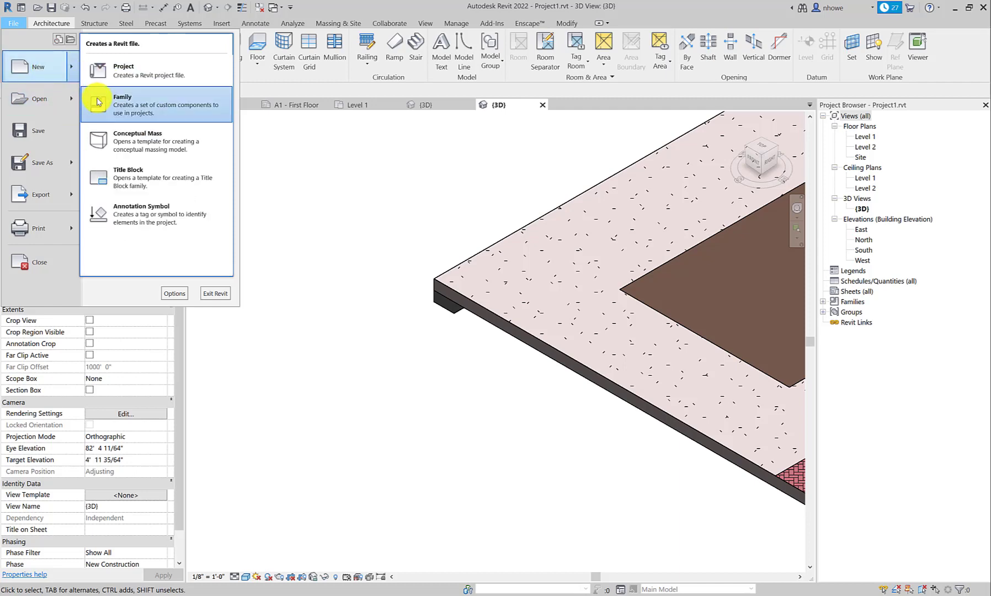
pyautogui.click(98, 103)
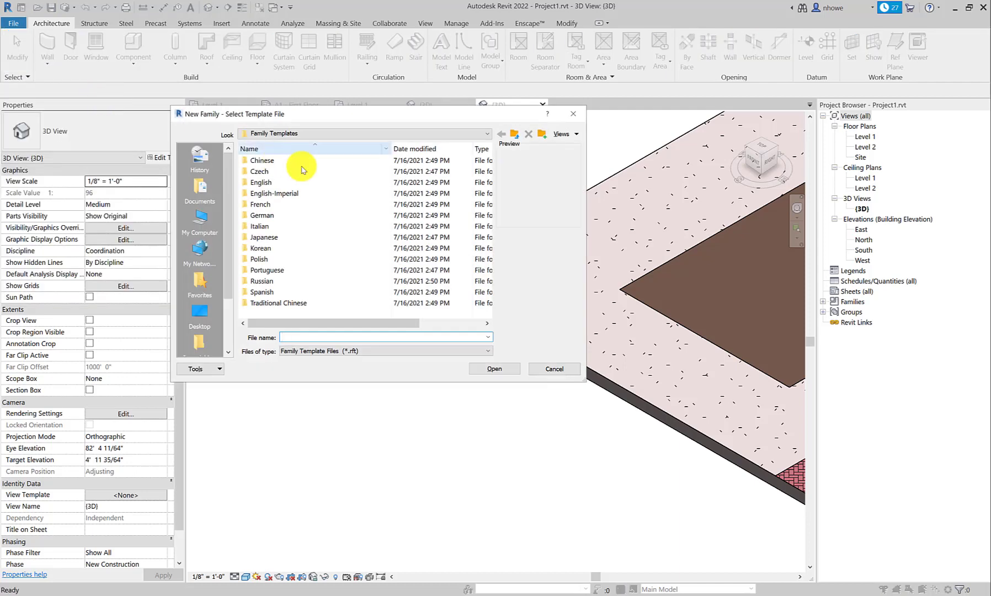
pyautogui.doubleClick(277, 195)
pyautogui.scroll(-5, 292, 190)
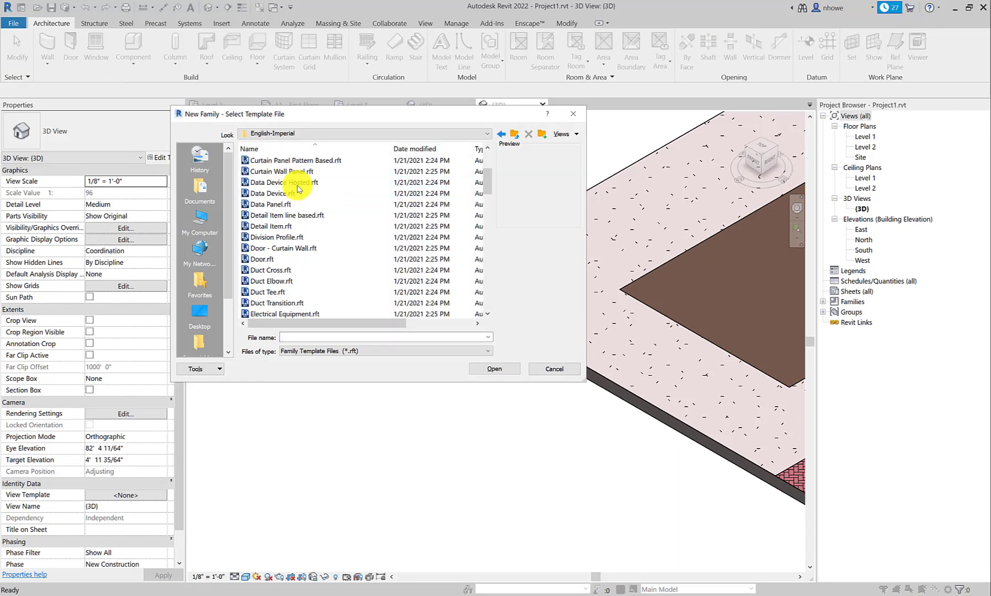
pyautogui.scroll(-2, 298, 188)
pyautogui.scroll(-10, 298, 189)
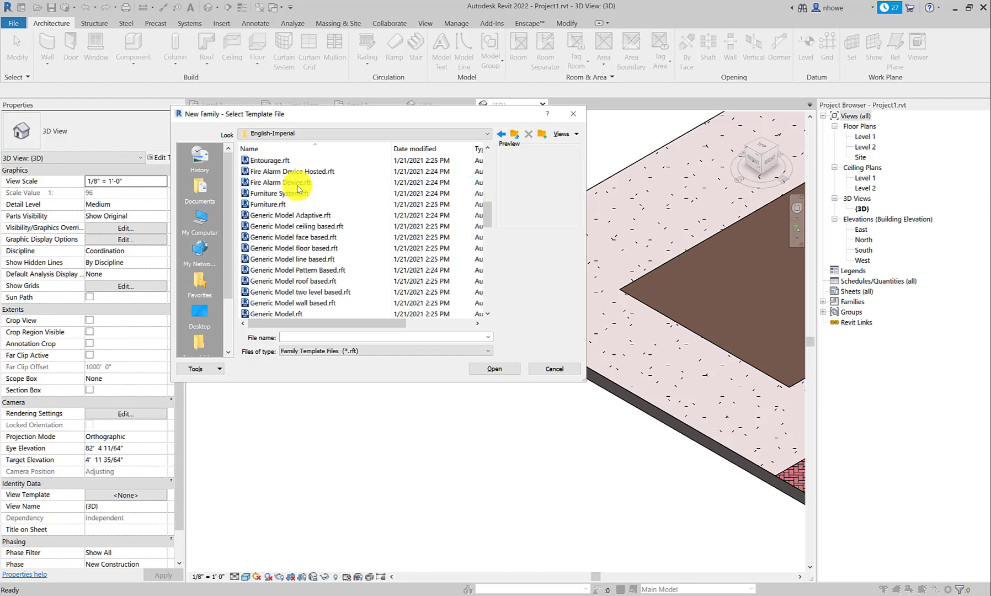
pyautogui.scroll(-1, 298, 189)
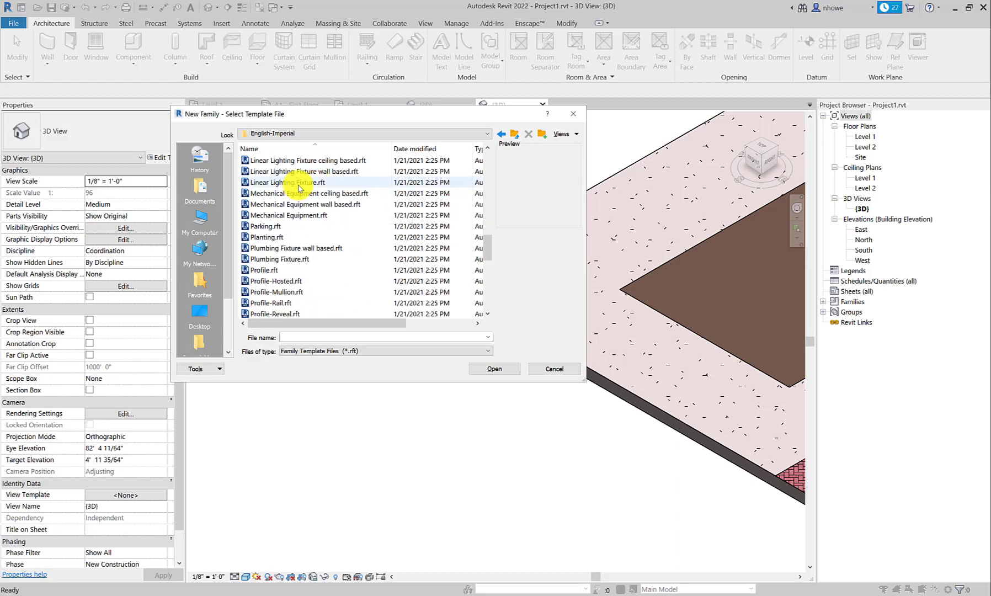
pyautogui.doubleClick(282, 271)
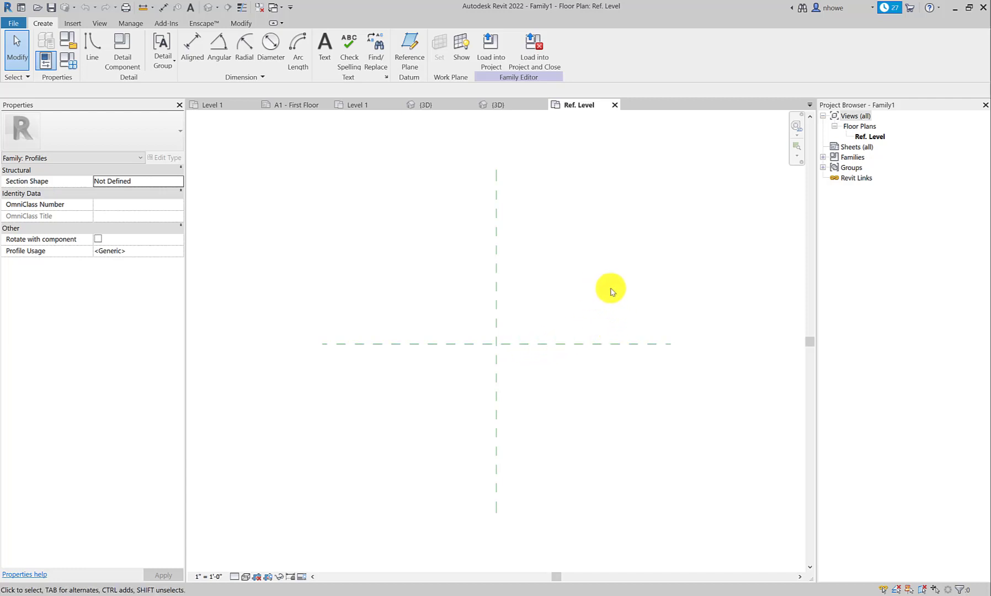
# Step: Draw a rectangle 1'-0" wide and 0'-6" high, extending below and right of the reference plane intersection
pyautogui.click(91, 42)
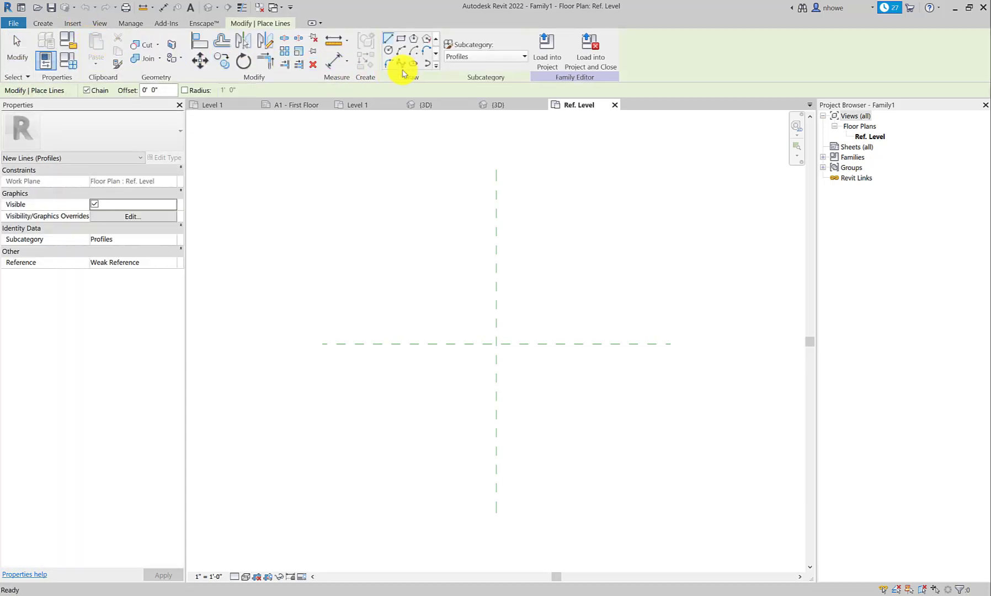
pyautogui.click(402, 40)
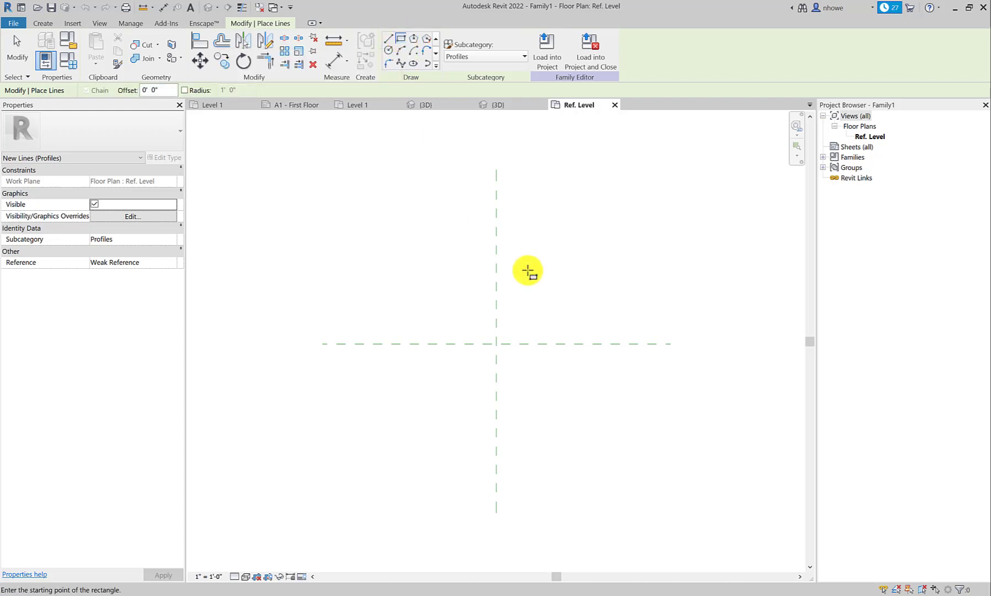
pyautogui.click(497, 344)
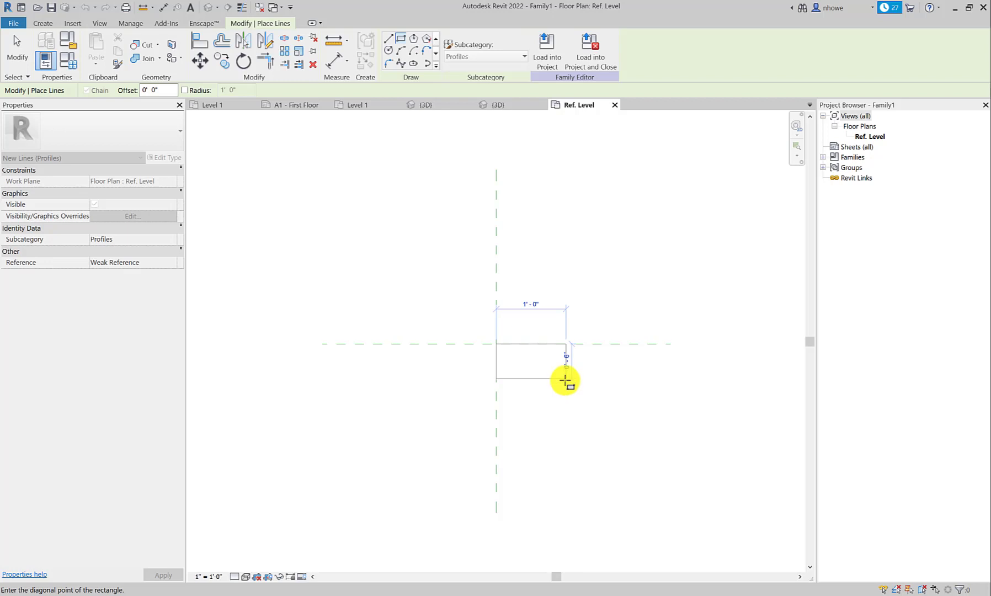
pyautogui.click(565, 378)
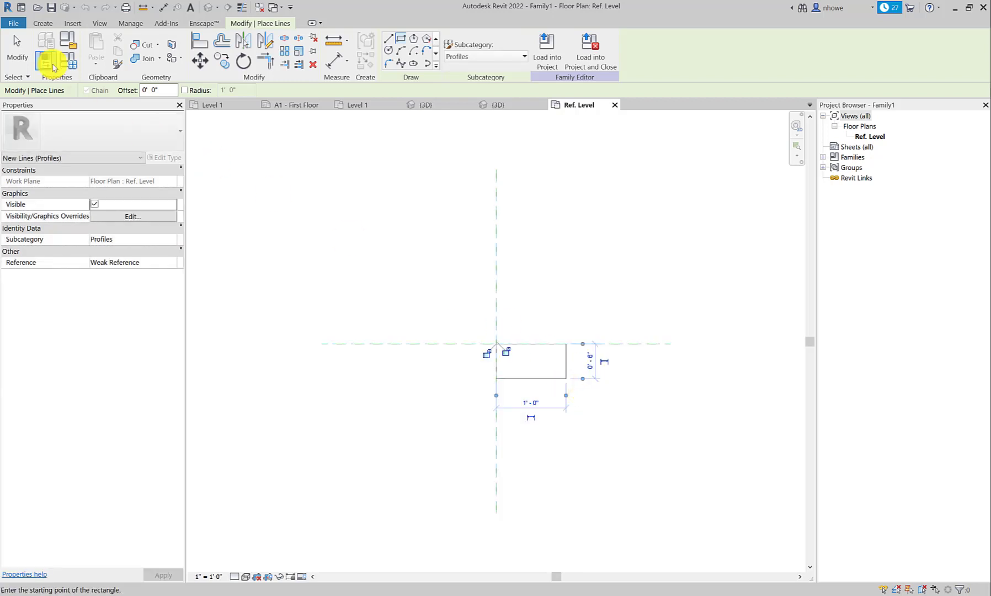
pyautogui.click(17, 51)
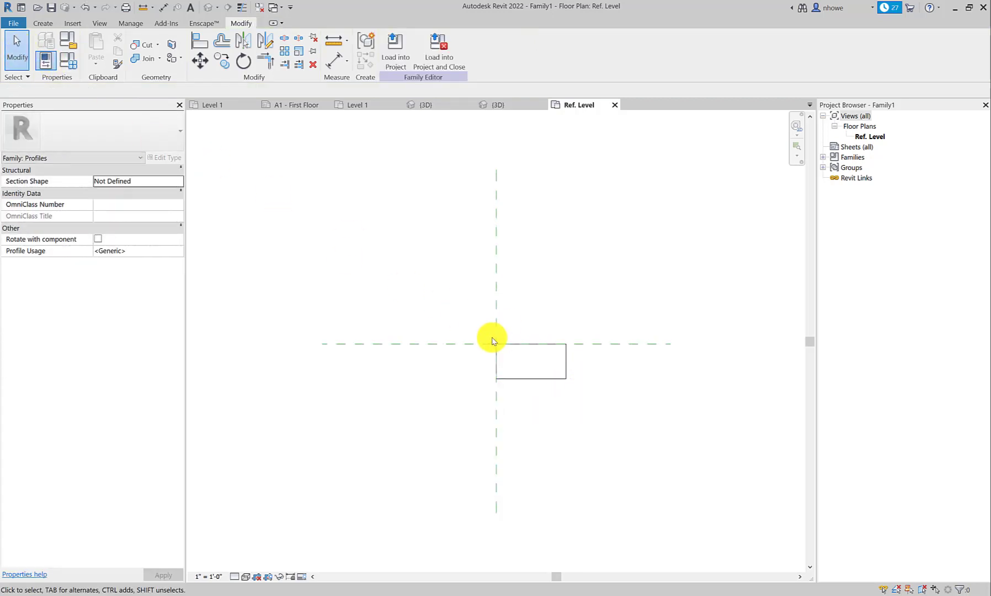
# Step: Check the dimensions of the rectangle's right, top and bottom edges
pyautogui.click(565, 373)
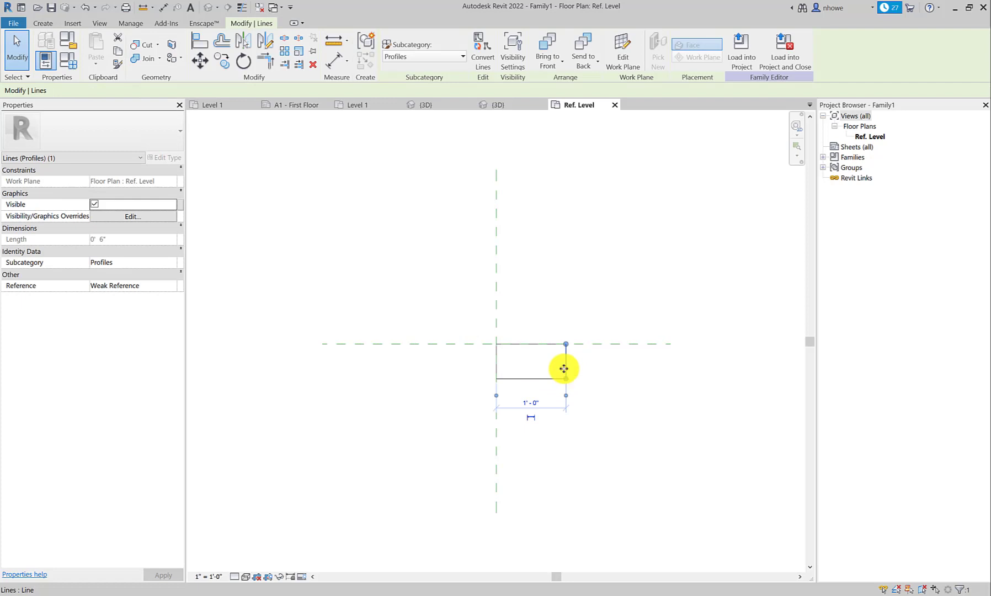
pyautogui.click(546, 367)
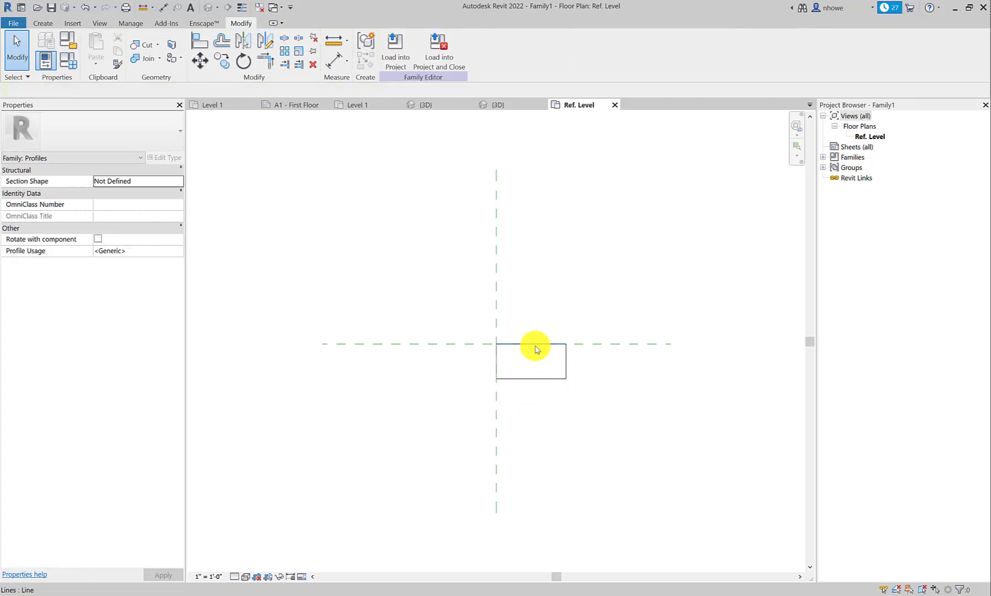
pyautogui.click(536, 346)
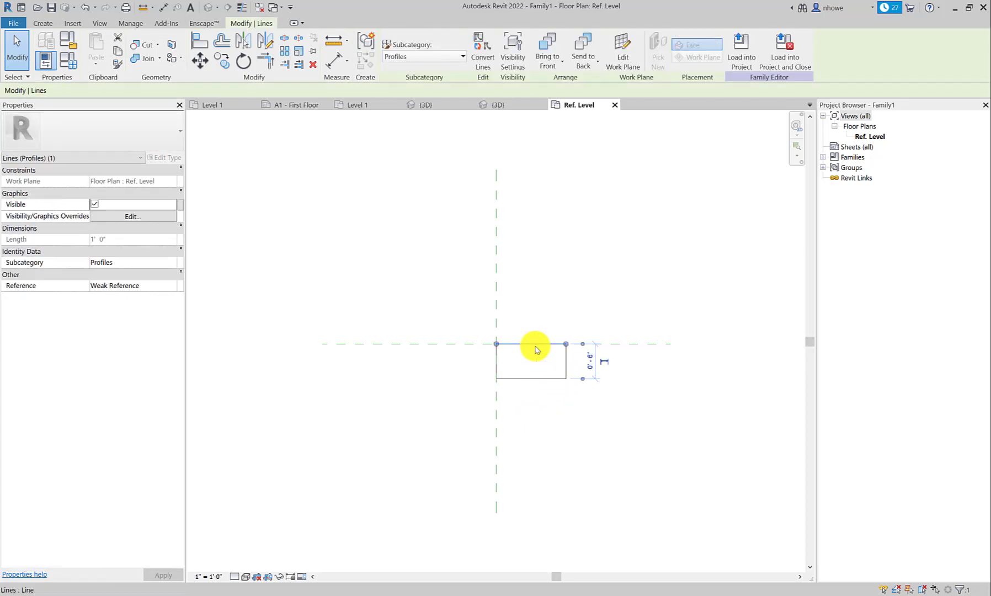
pyautogui.click(536, 379)
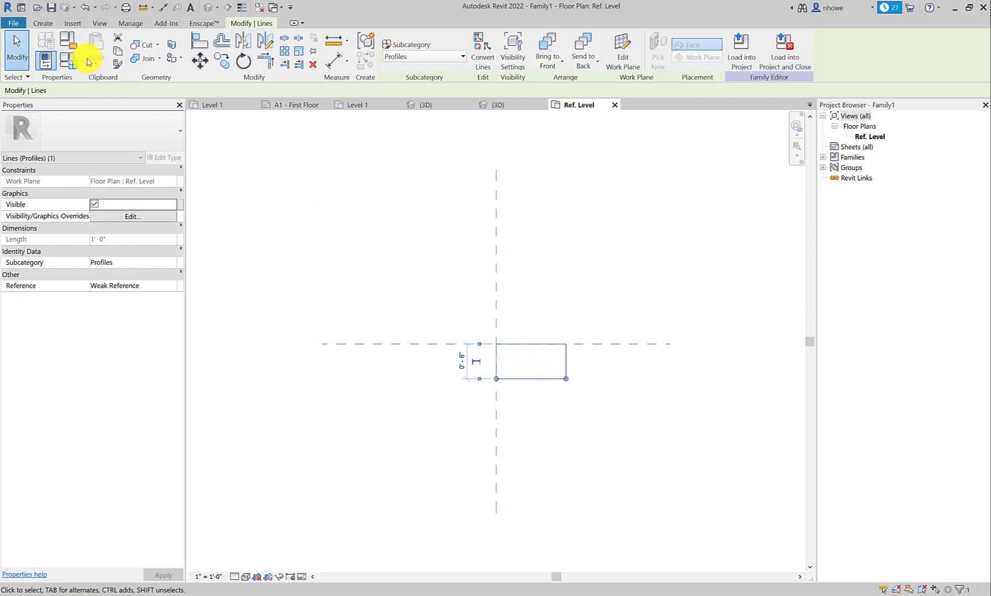
# Step: Round the rectangle's upper-right corner with a fillet arc of 3" fixed radius
pyautogui.click(43, 23)
pyautogui.click(92, 49)
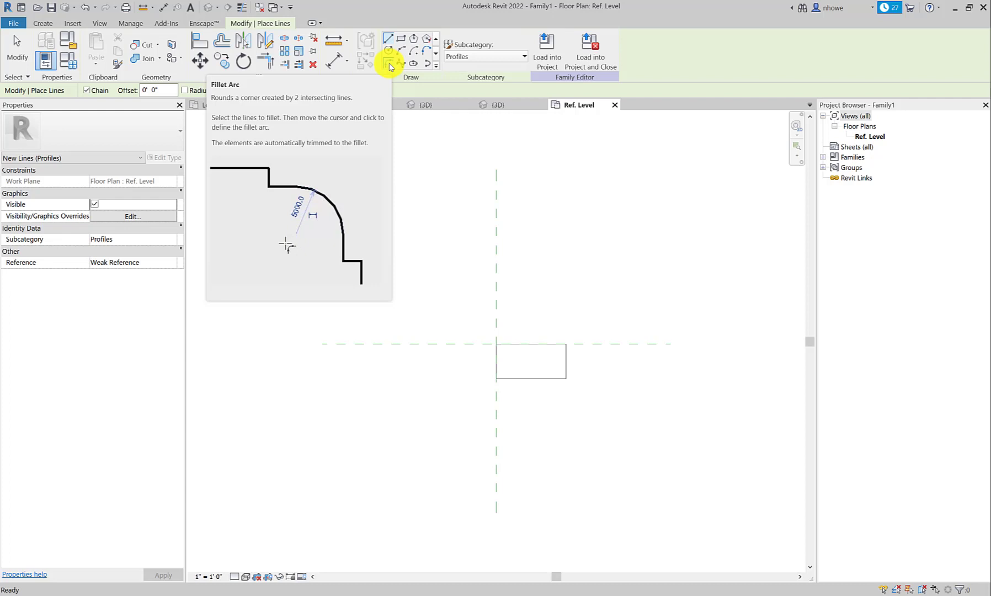
pyautogui.click(389, 66)
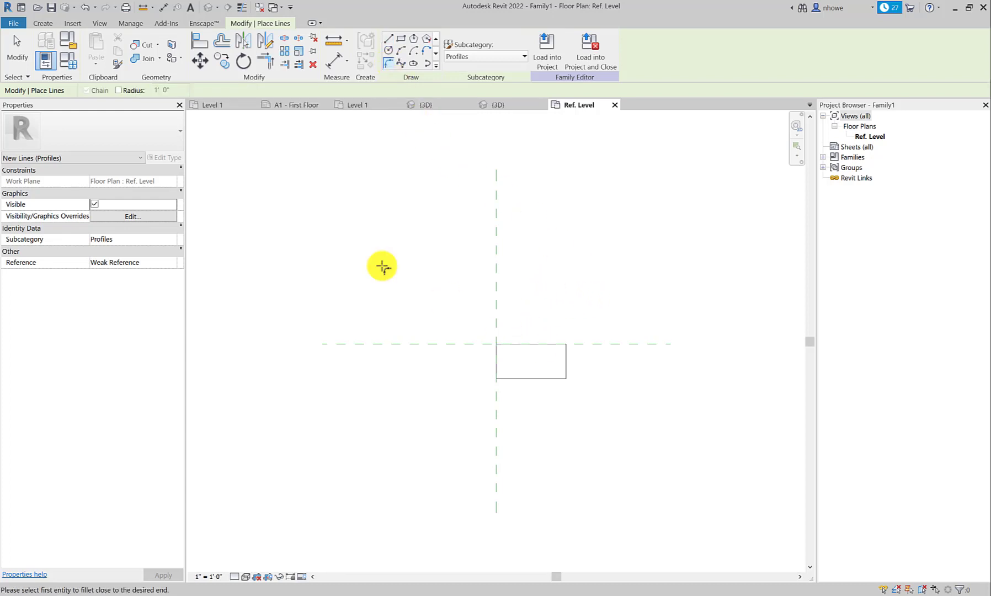
pyautogui.click(118, 91)
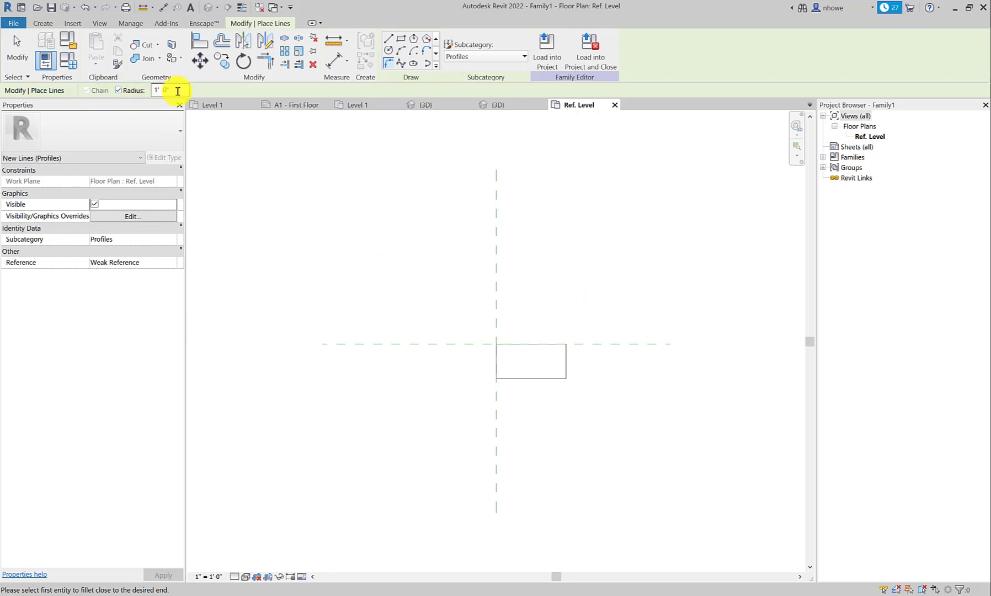
pyautogui.click(178, 92)
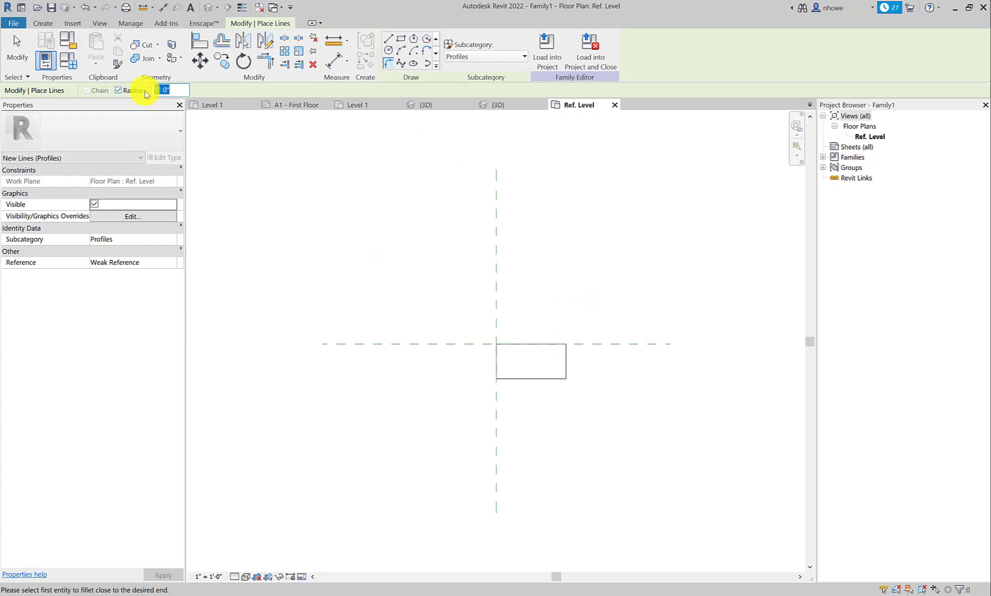
pyautogui.write('3"')
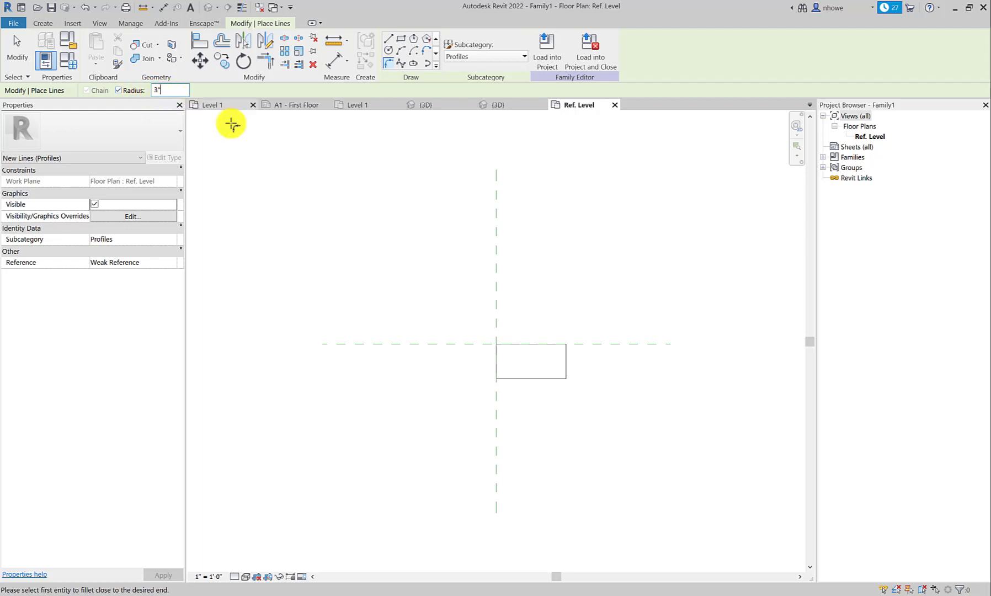
pyautogui.click(524, 344)
pyautogui.click(565, 359)
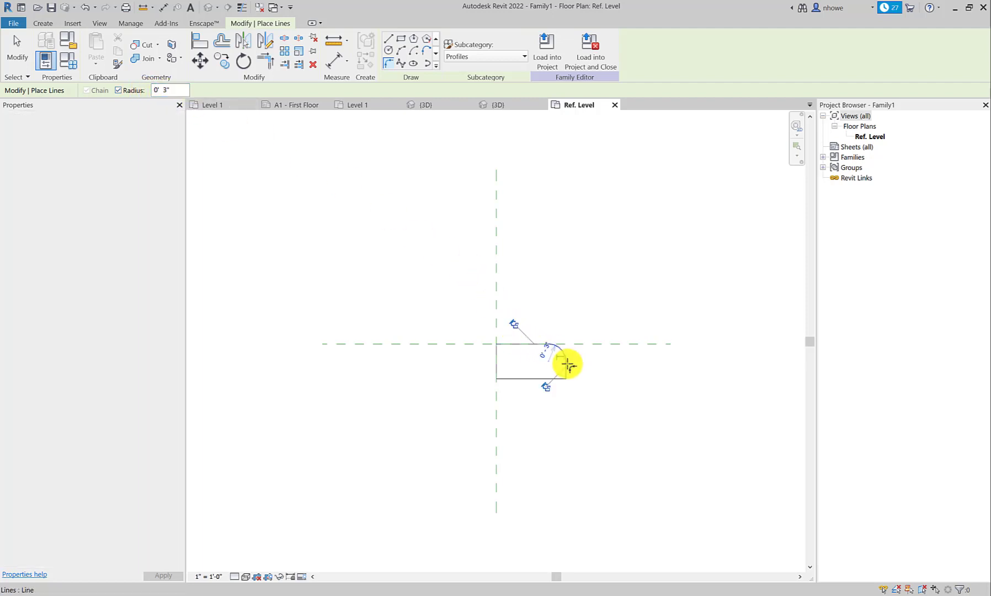
pyautogui.scroll(5, 576, 356)
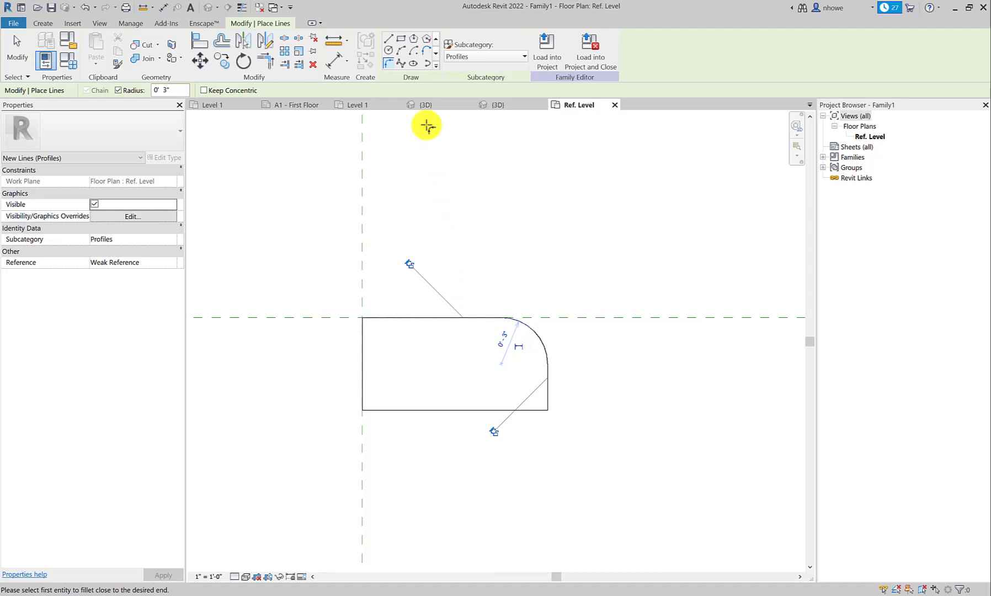
# Step: Examine the small notch where the slab edge meets the slab in the Coffee Shop 3D view, toggling thin lines for comparison
pyautogui.click(421, 110)
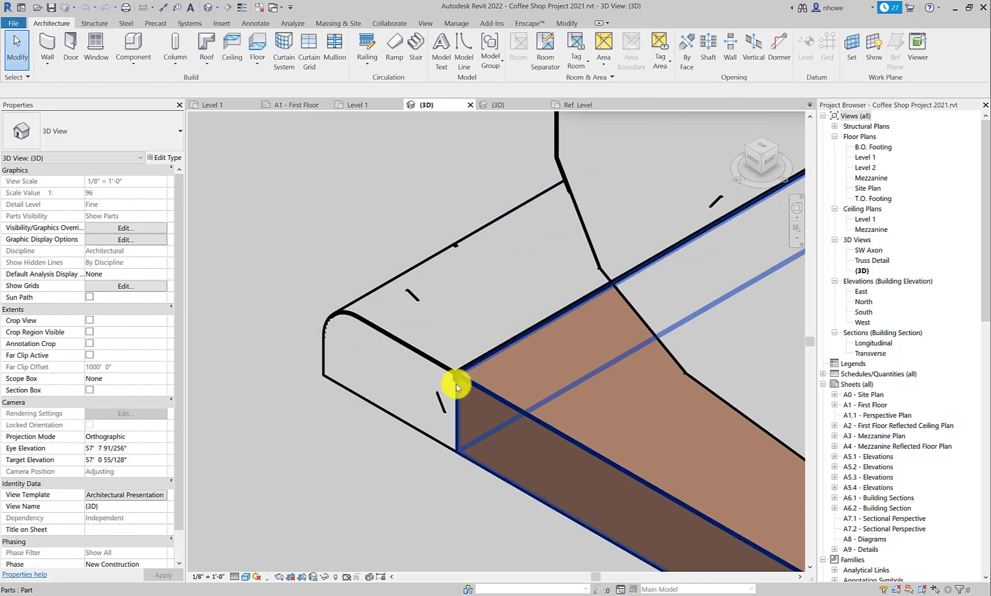
pyautogui.scroll(4, 458, 378)
pyautogui.scroll(-2, 464, 367)
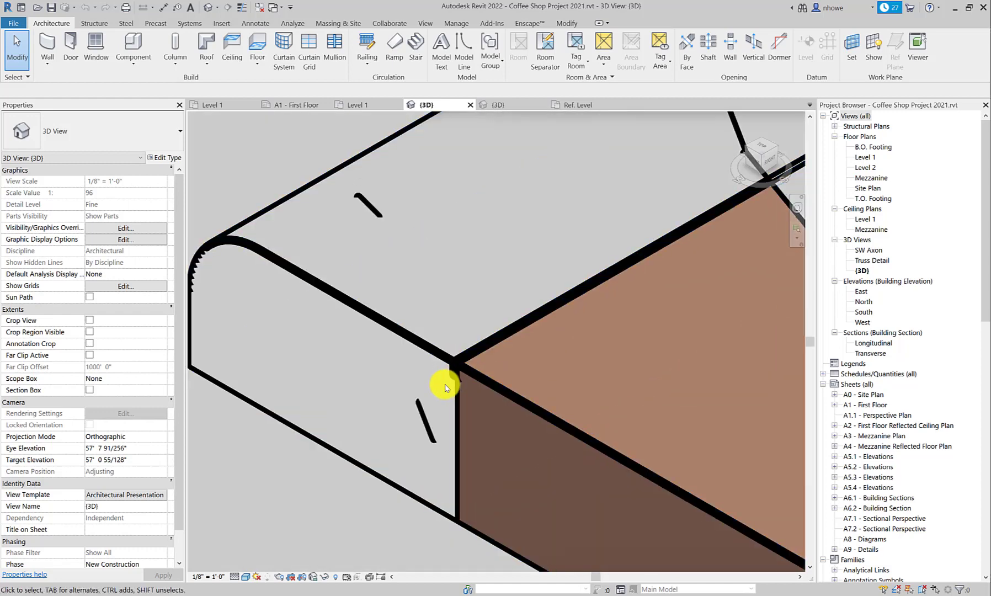
pyautogui.press('t')
pyautogui.press('l')
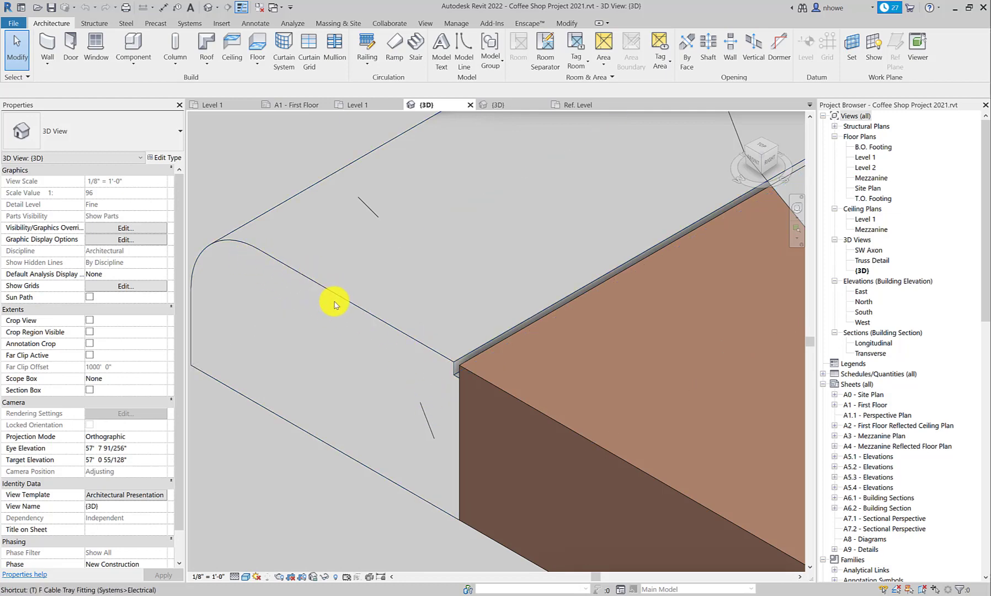
pyautogui.press('t')
pyautogui.press('l')
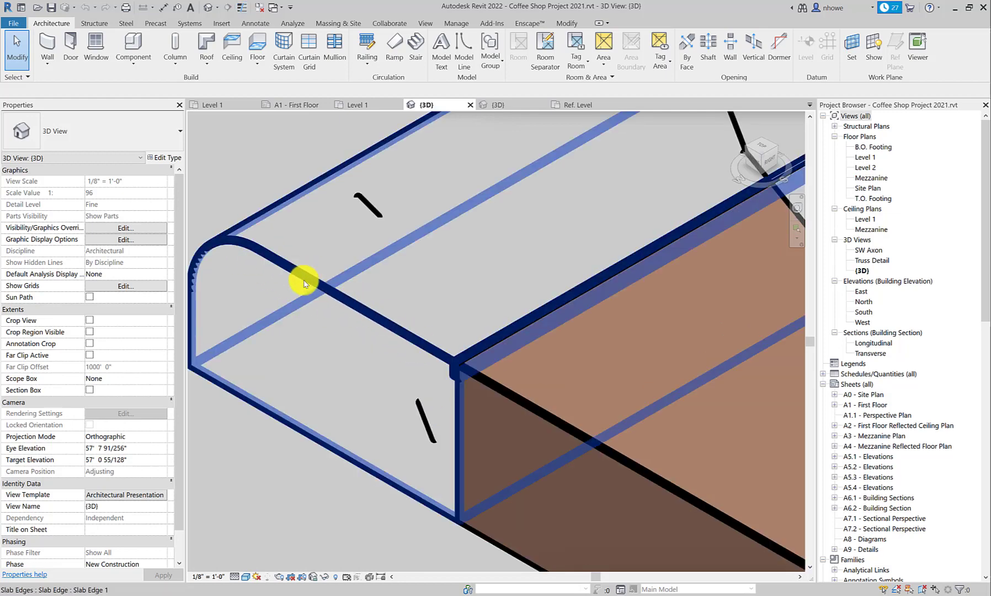
pyautogui.press('l')
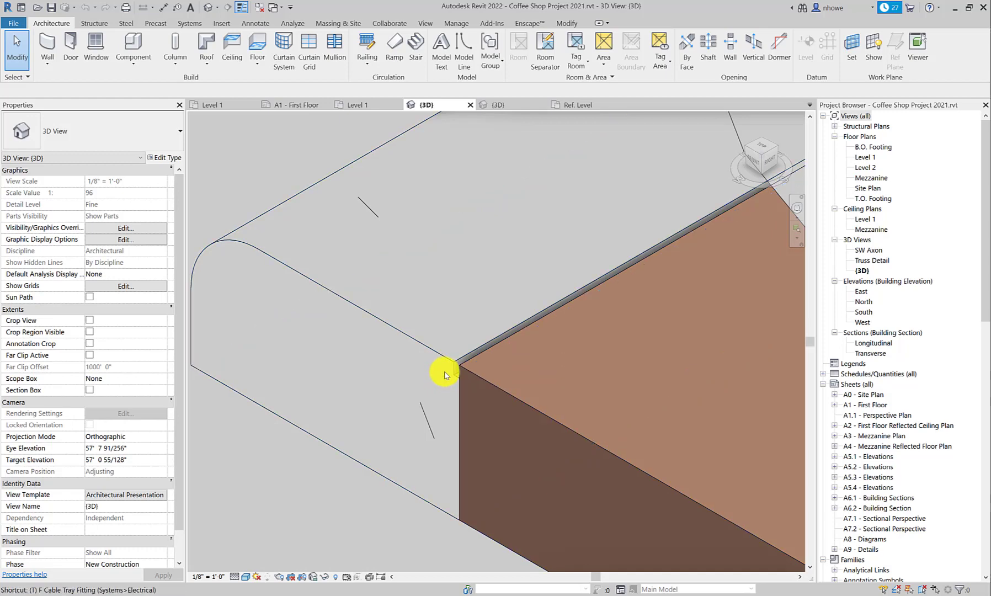
pyautogui.press('t')
pyautogui.press('l')
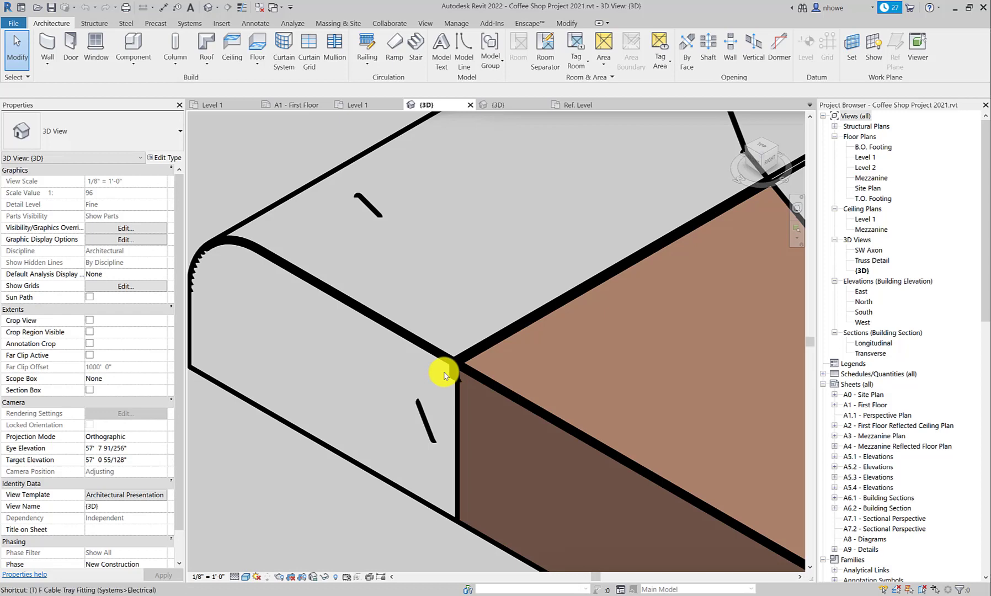
pyautogui.press('t')
pyautogui.press('l')
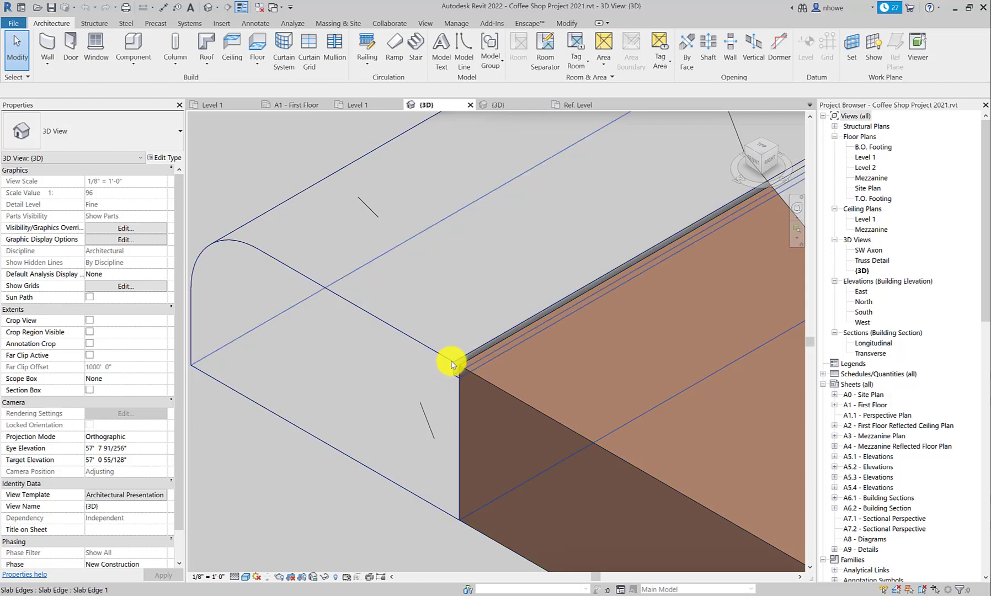
# Step: Return to Family1's Ref. Level view and draw a notch 1/4" wide and 1/2" deep inside the profile's upper-left corner
pyautogui.click(572, 106)
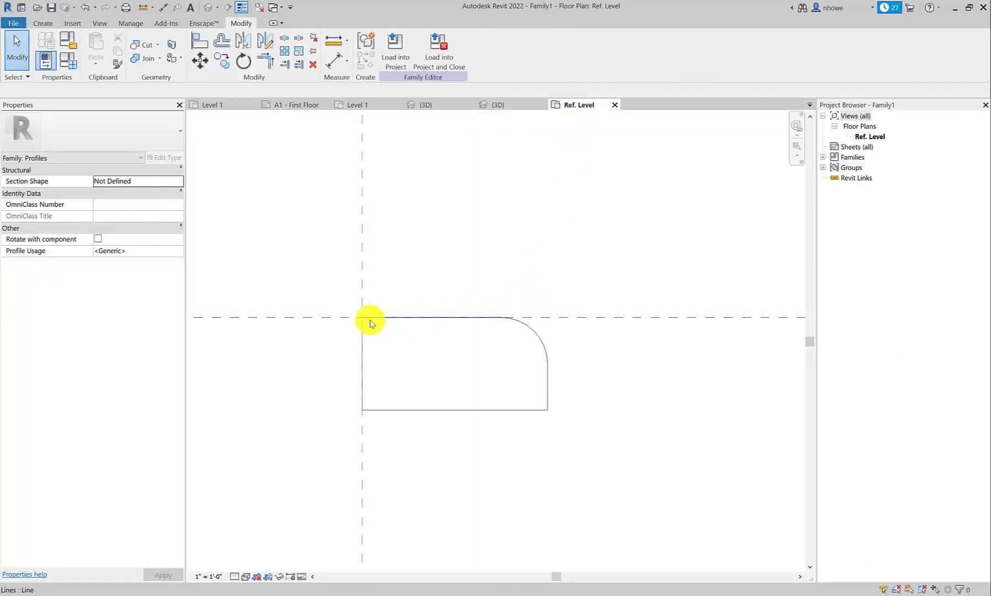
pyautogui.click(370, 319)
pyautogui.scroll(3, 368, 316)
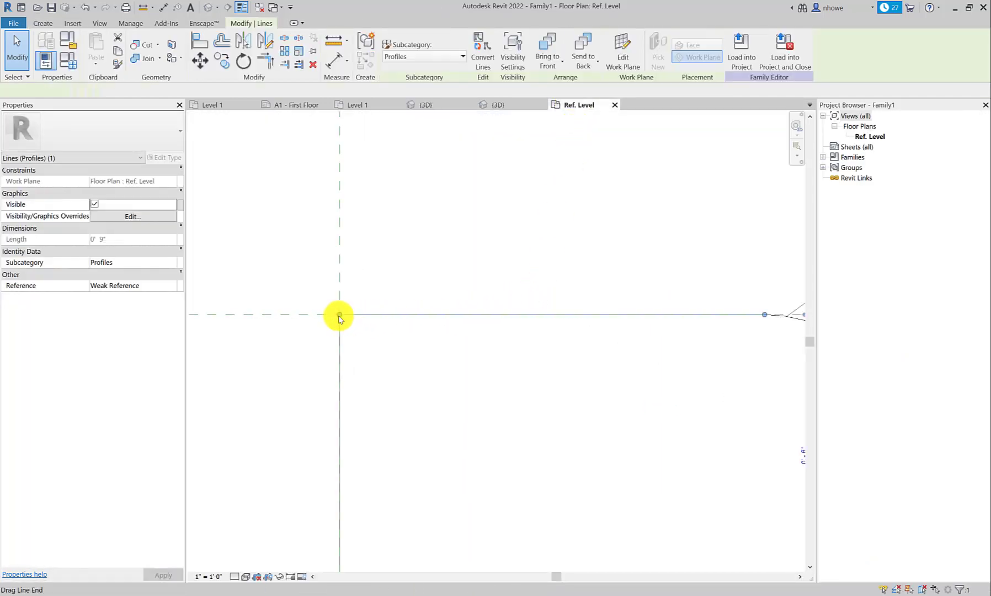
pyautogui.moveTo(339, 318)
pyautogui.mouseDown()
pyautogui.moveTo(350, 312)
pyautogui.moveTo(340, 314)
pyautogui.mouseUp()
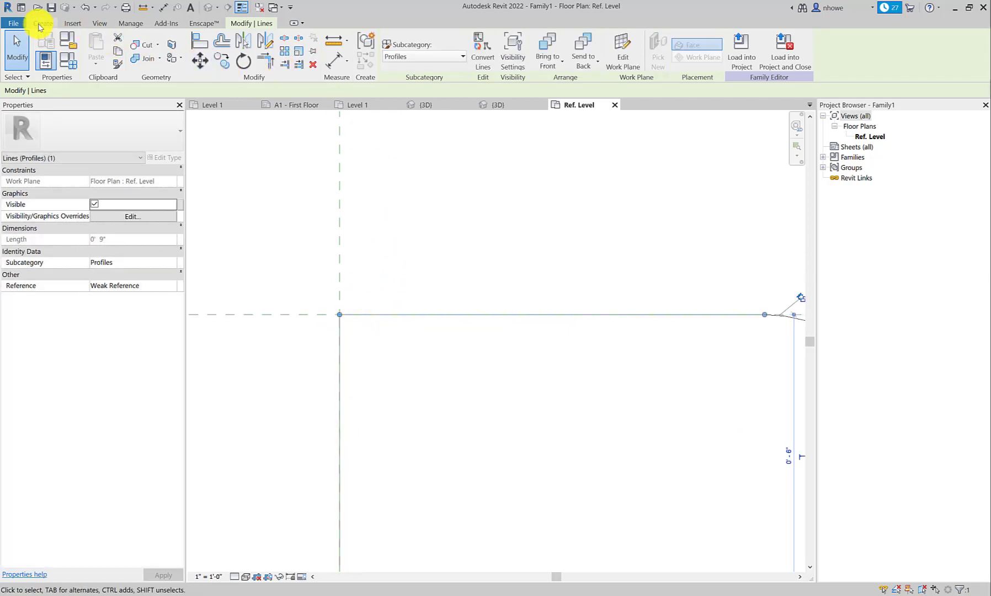
pyautogui.click(41, 24)
pyautogui.click(98, 46)
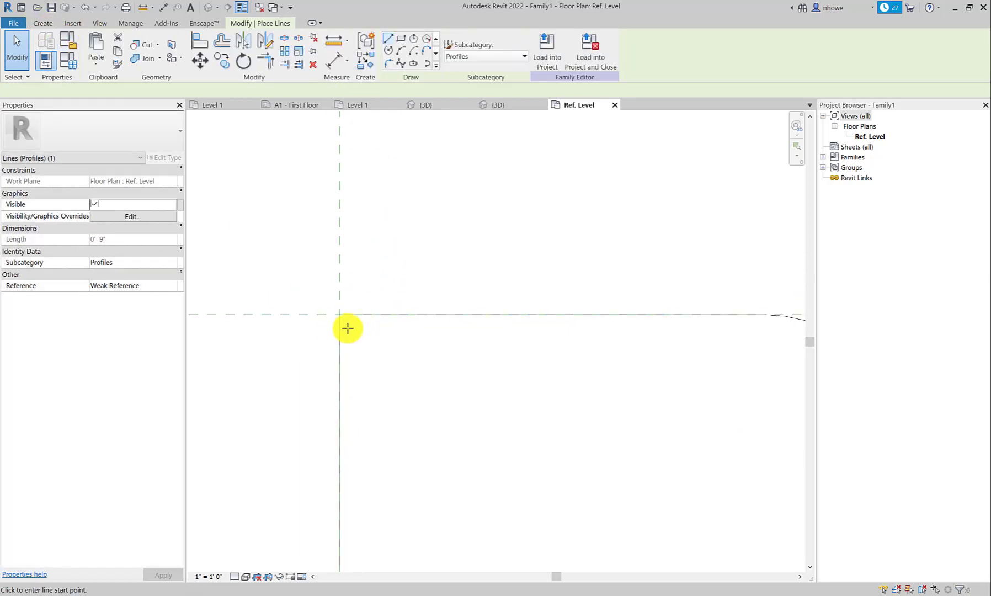
pyautogui.click(339, 313)
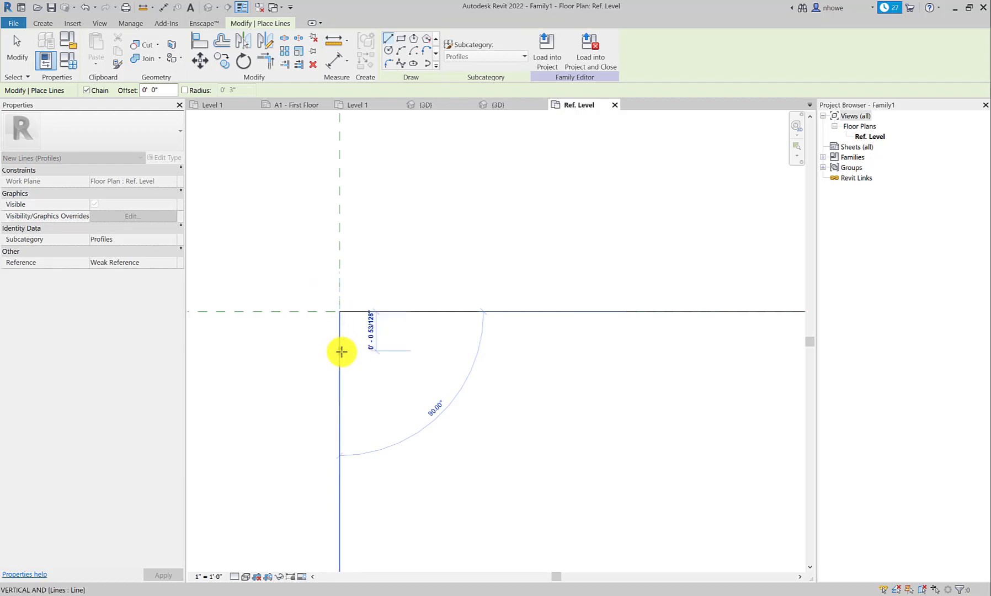
pyautogui.click(339, 354)
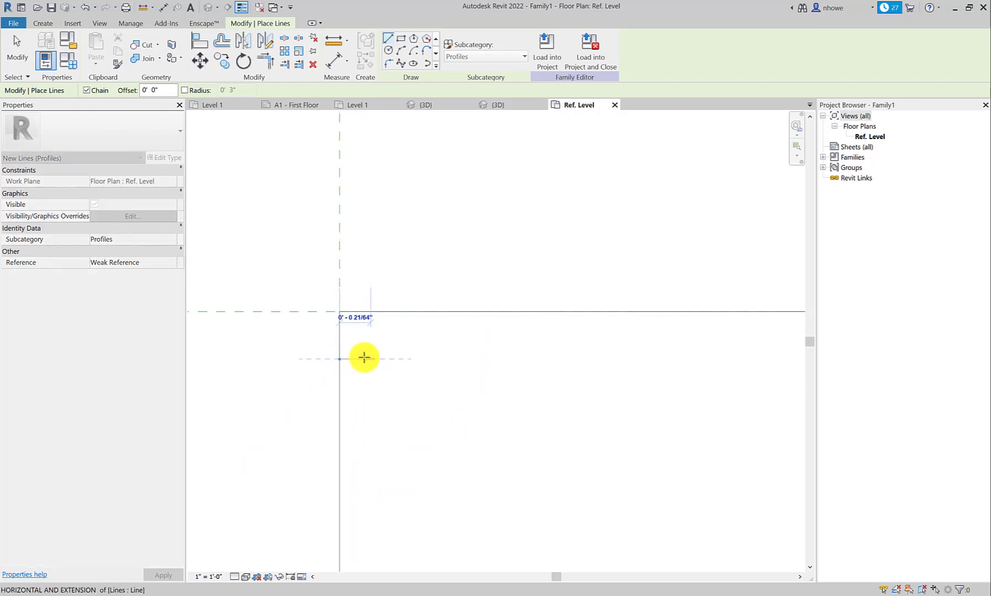
pyautogui.click(363, 358)
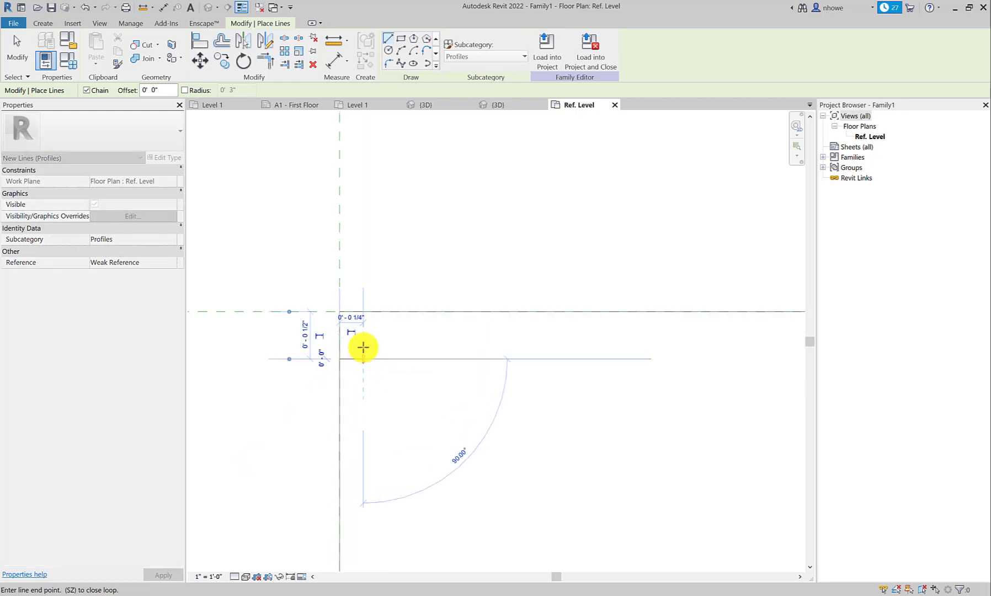
pyautogui.click(363, 312)
pyautogui.press('Escape')
pyautogui.press('Escape')
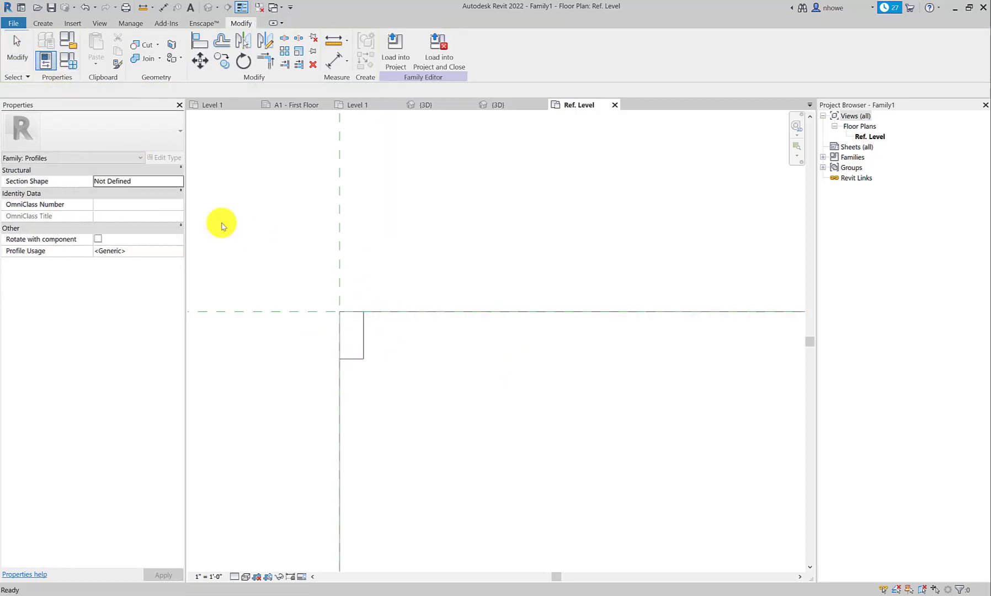
# Step: Delete the overlapping 1/2" segment at the notch and shorten the profile's left and top edges to end at the notch corners
pyautogui.click(340, 326)
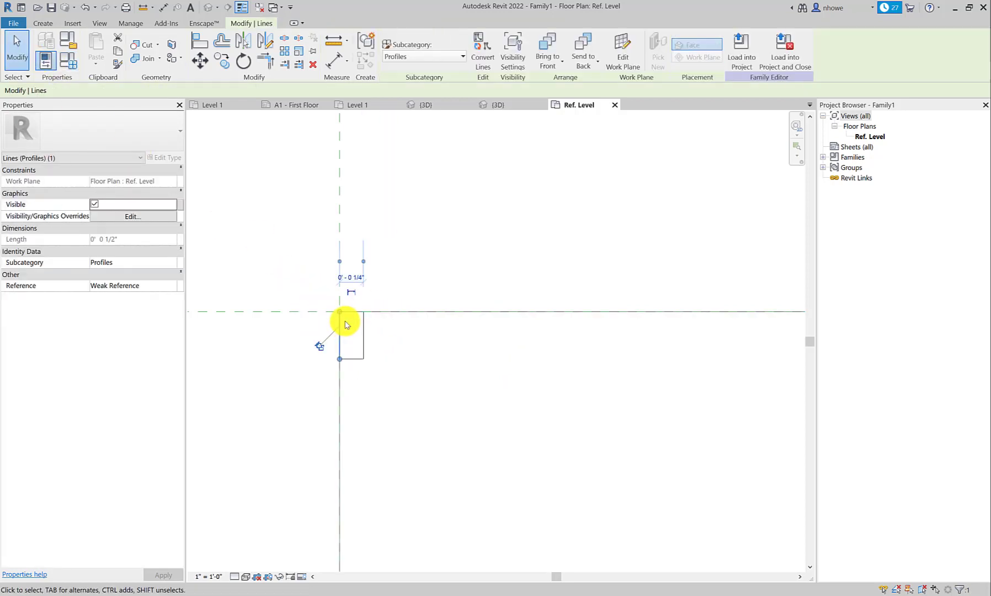
pyautogui.press('Delete')
pyautogui.click(340, 330)
pyautogui.moveTo(339, 312); pyautogui.dragTo(340, 358)
pyautogui.click(352, 312)
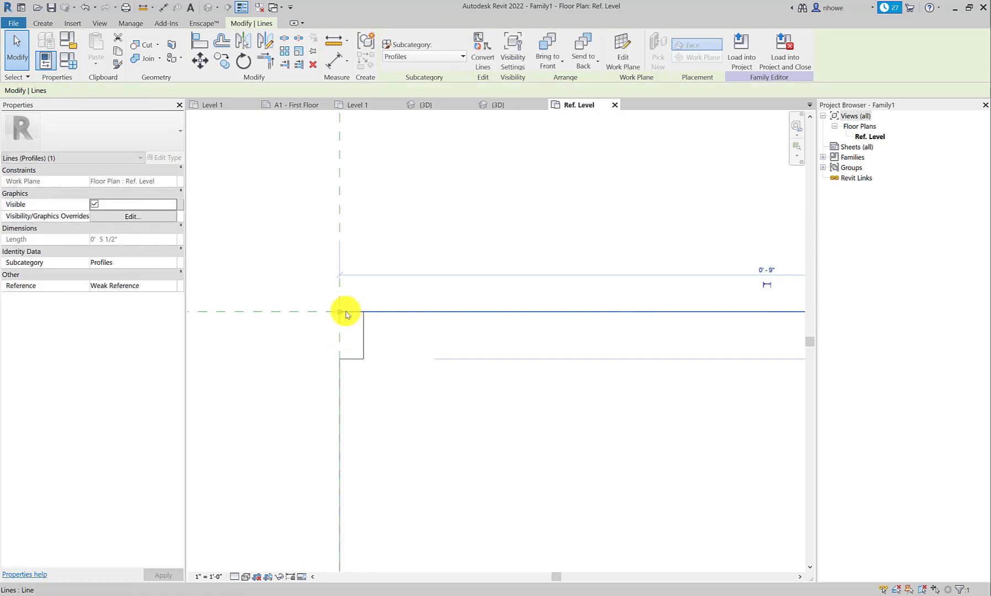
pyautogui.moveTo(342, 310); pyautogui.dragTo(363, 311)
pyautogui.click(364, 353)
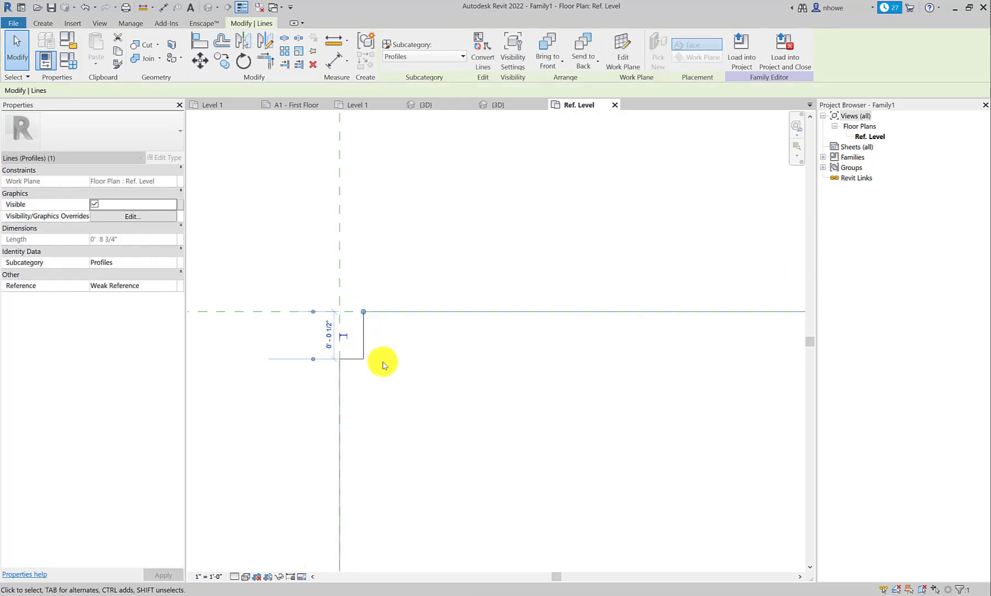
pyautogui.click(382, 365)
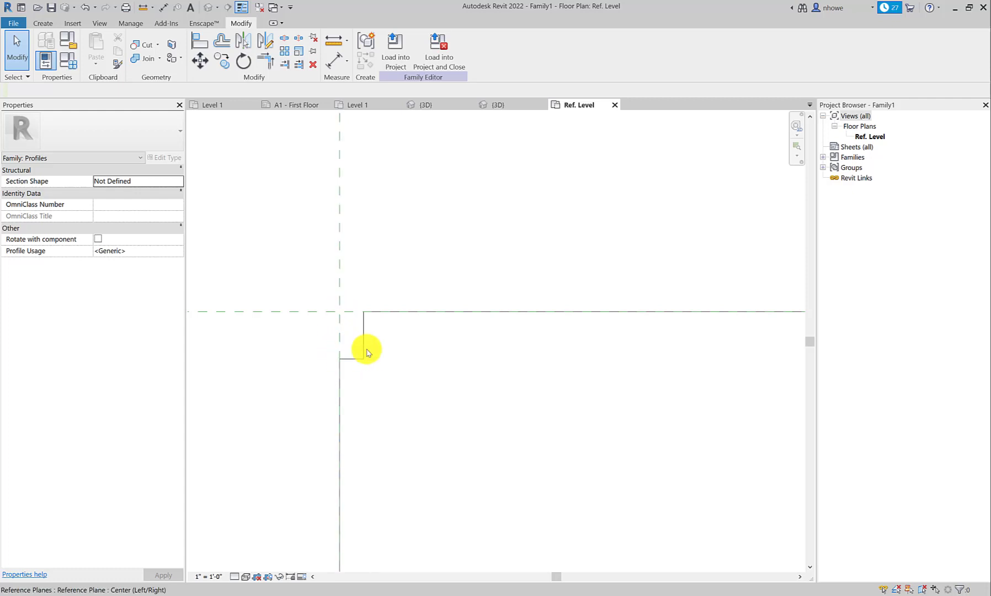
# Step: Delete the short vertical line of the notch at the profile's upper-left corner
pyautogui.scroll(-8, 389, 355)
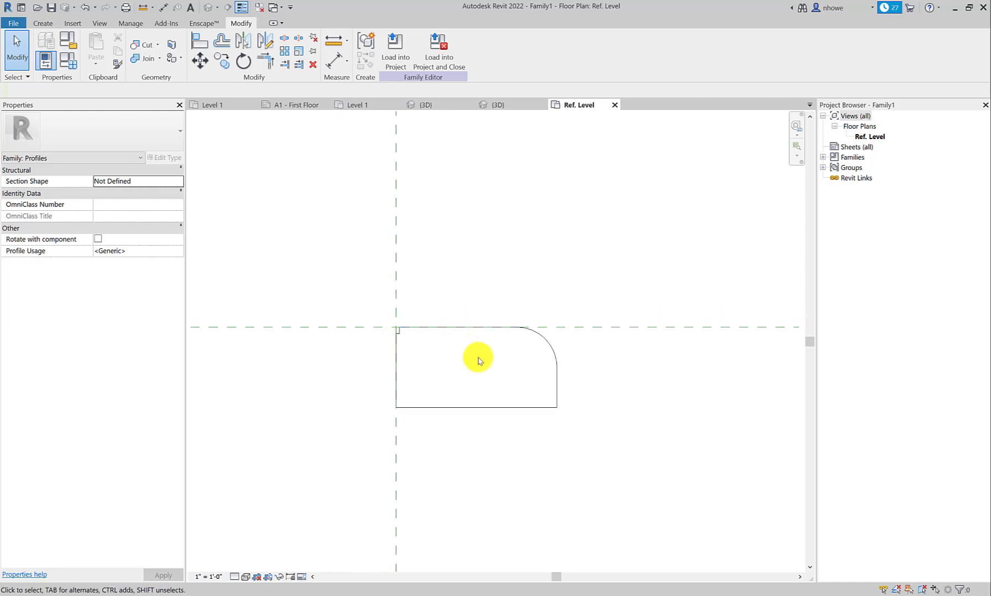
pyautogui.scroll(3, 480, 359)
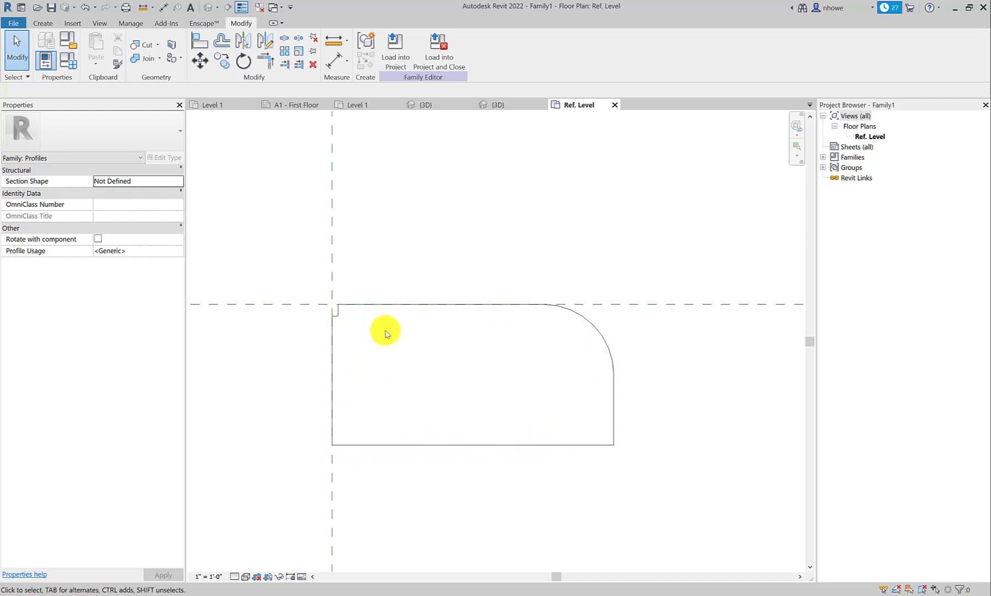
pyautogui.click(338, 309)
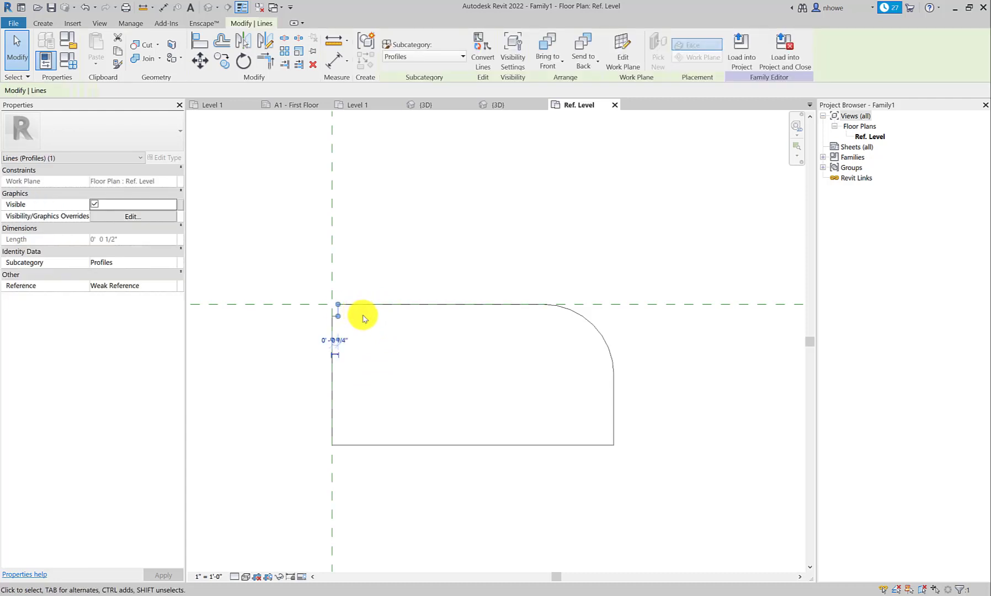
pyautogui.press('Delete')
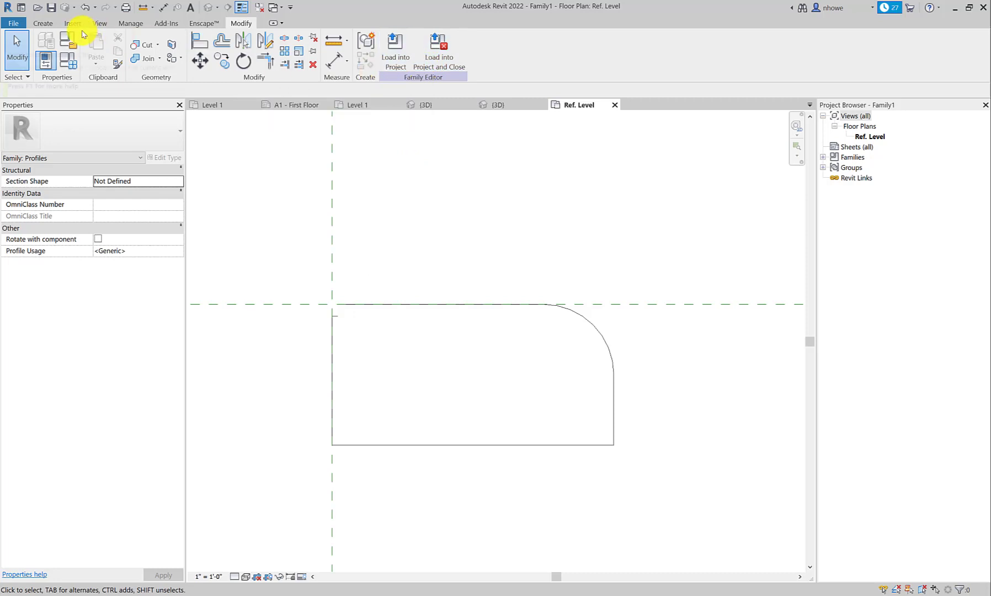
# Step: Load the curb profile family into Project1.rvt only, leaving the other open projects unselected
pyautogui.click(404, 69)
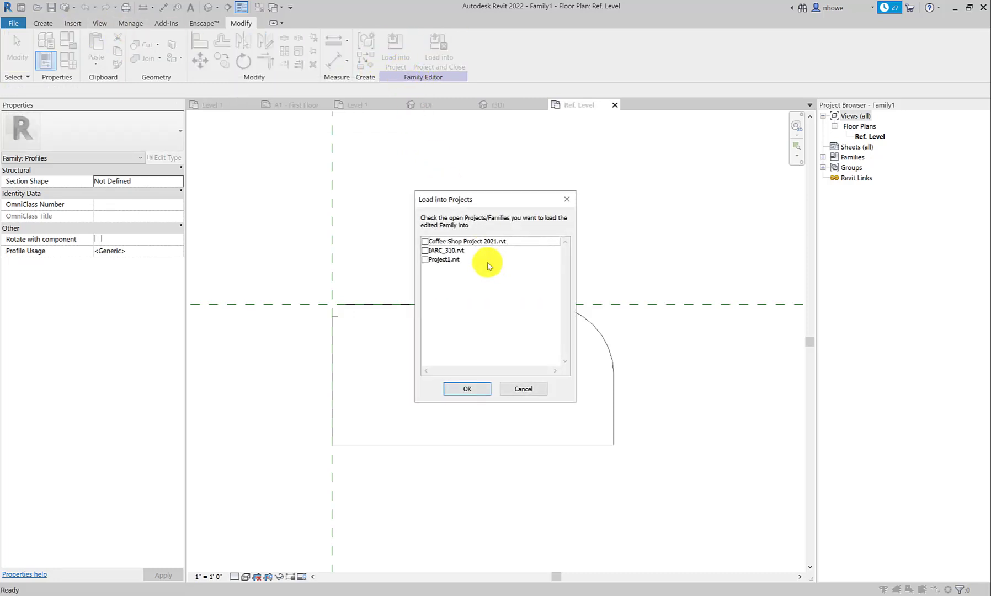
pyautogui.click(427, 243)
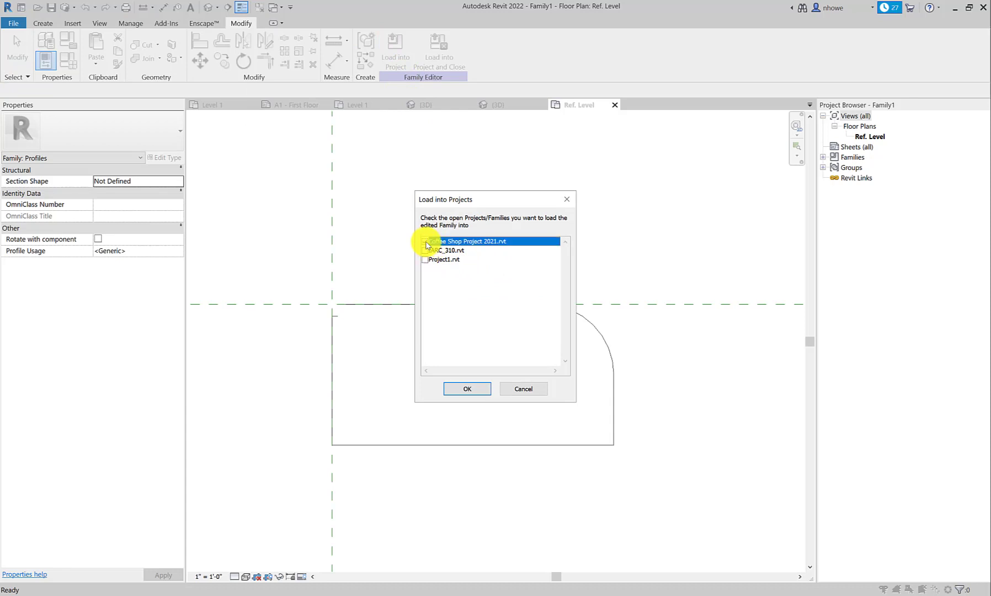
pyautogui.click(426, 259)
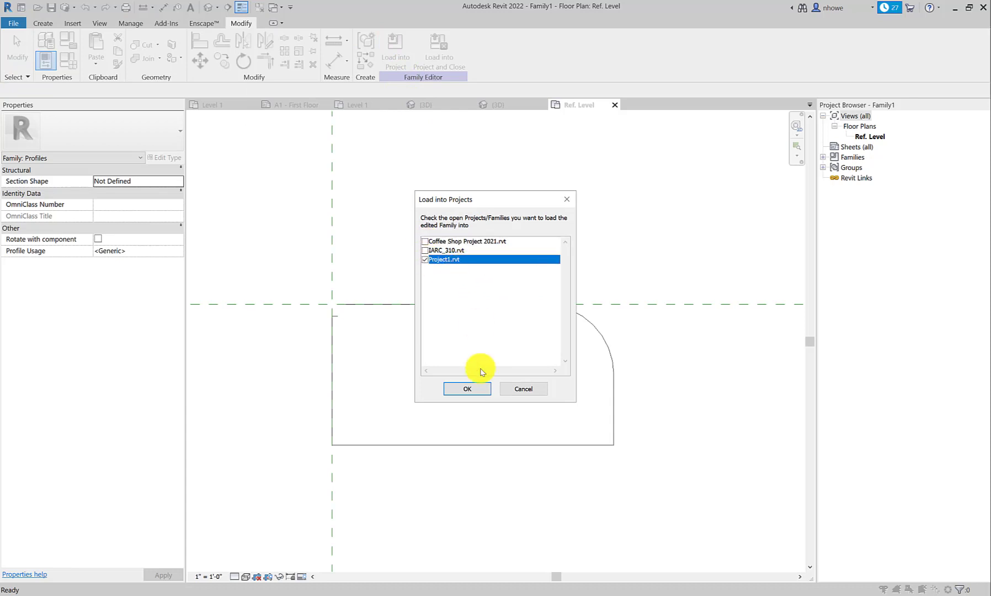
pyautogui.click(467, 390)
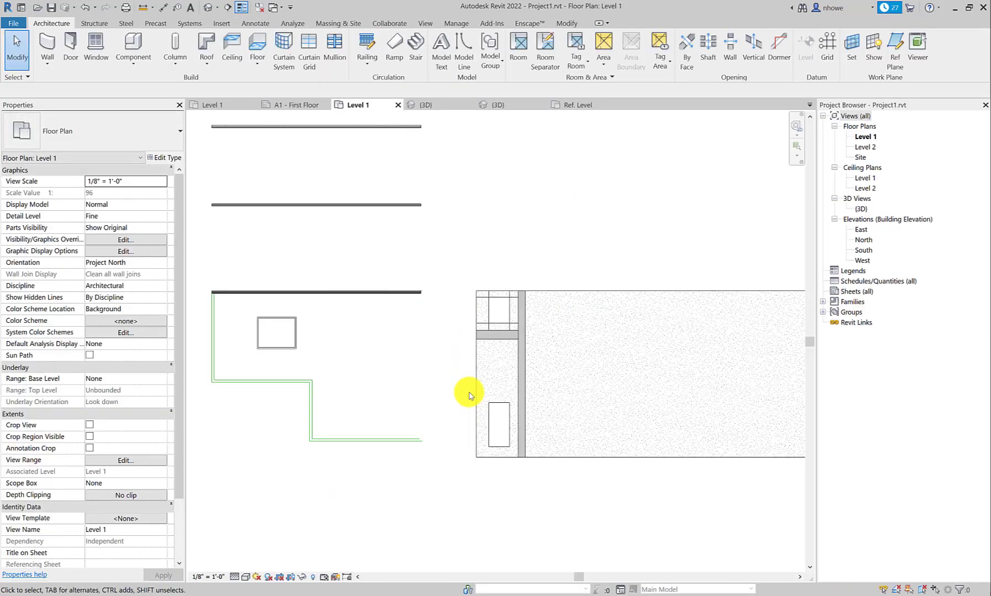
# Step: Return to Family1's Ref. Level view and redraw the missing 1/2" vertical line that closes the notch at the profile's upper-left corner
pyautogui.click(576, 104)
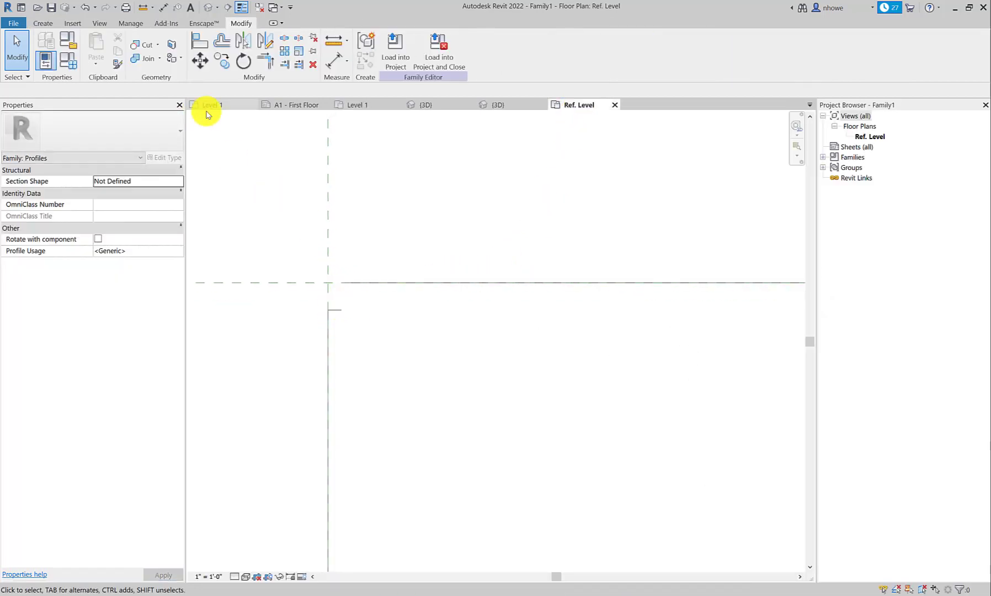
pyautogui.click(43, 23)
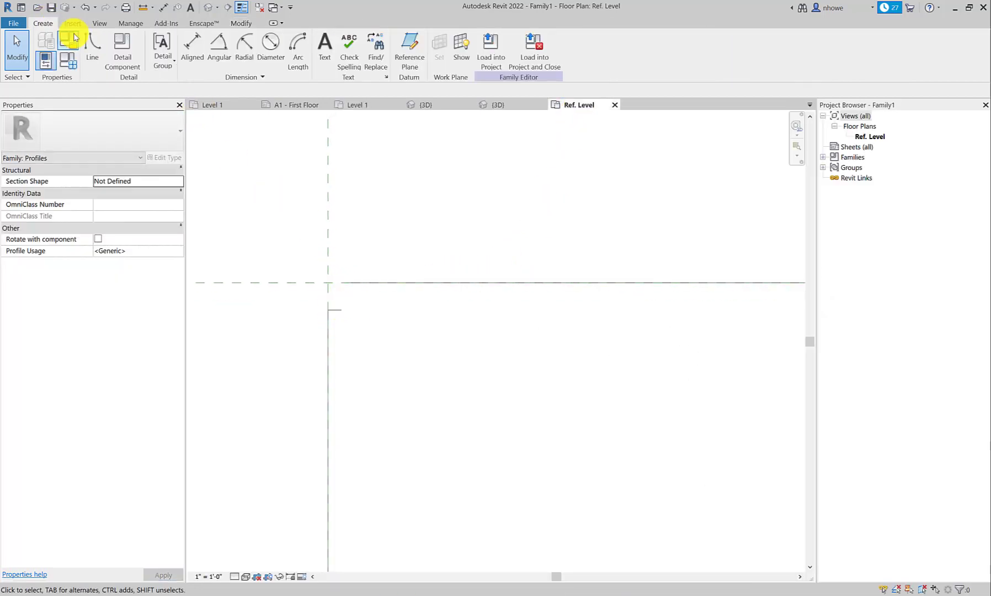
pyautogui.click(117, 69)
pyautogui.click(342, 283)
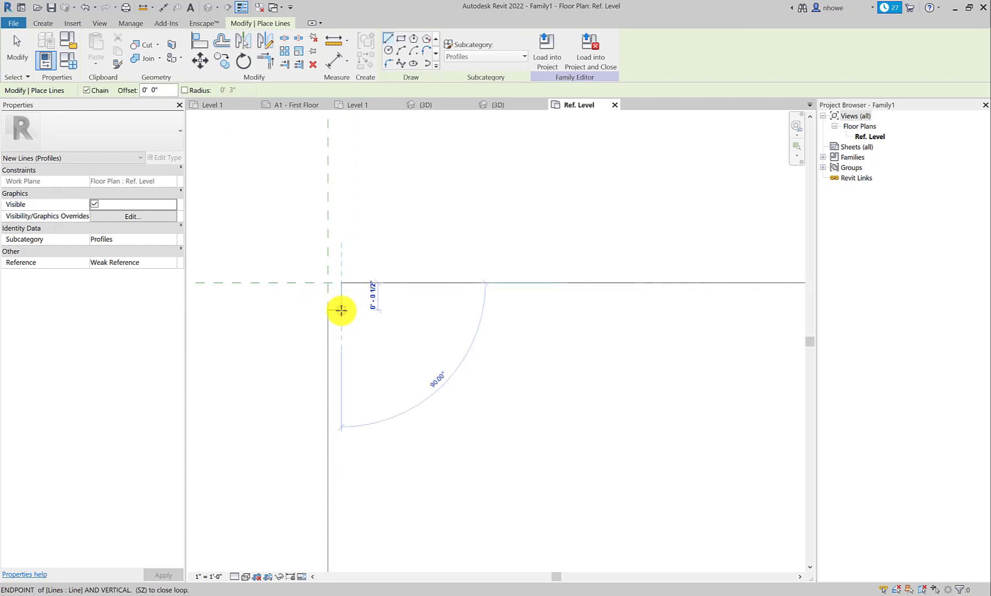
pyautogui.click(342, 309)
pyautogui.click(15, 56)
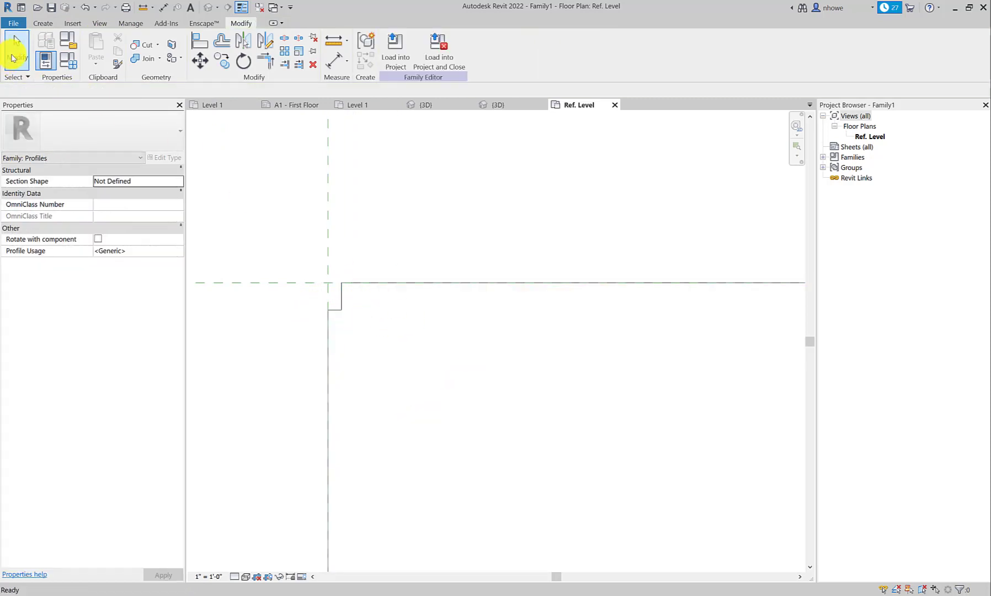
# Step: Start saving the profile as a new family file and browse to the Families folder inside IARC 310
pyautogui.click(15, 24)
pyautogui.moveTo(49, 163)
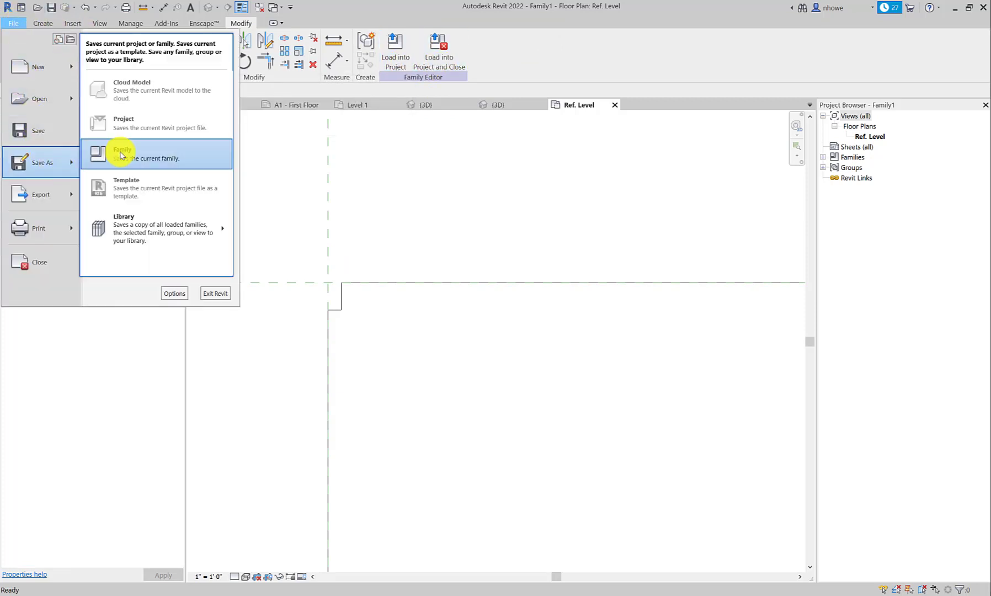
pyautogui.click(122, 156)
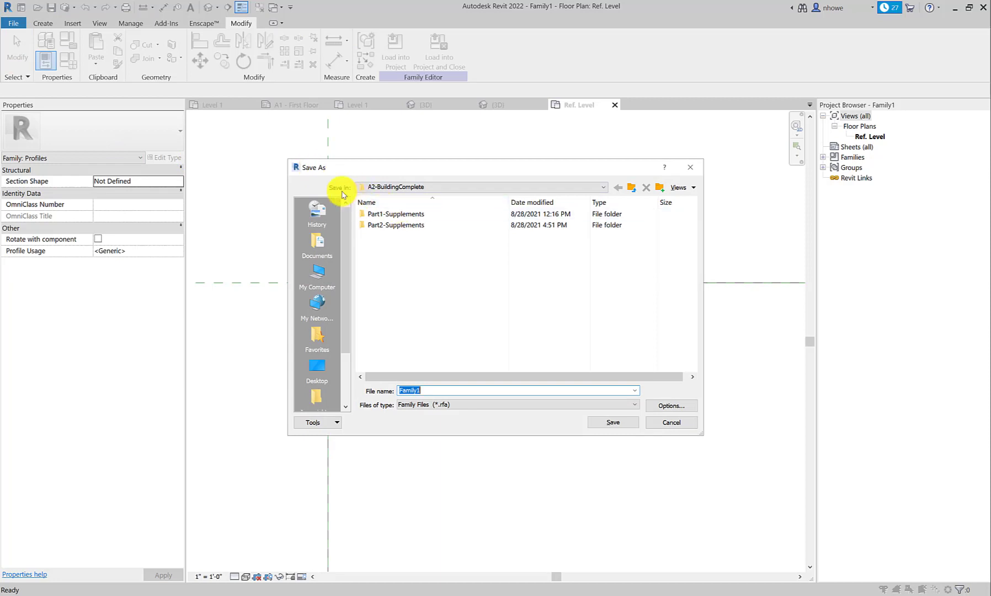
pyautogui.click(435, 189)
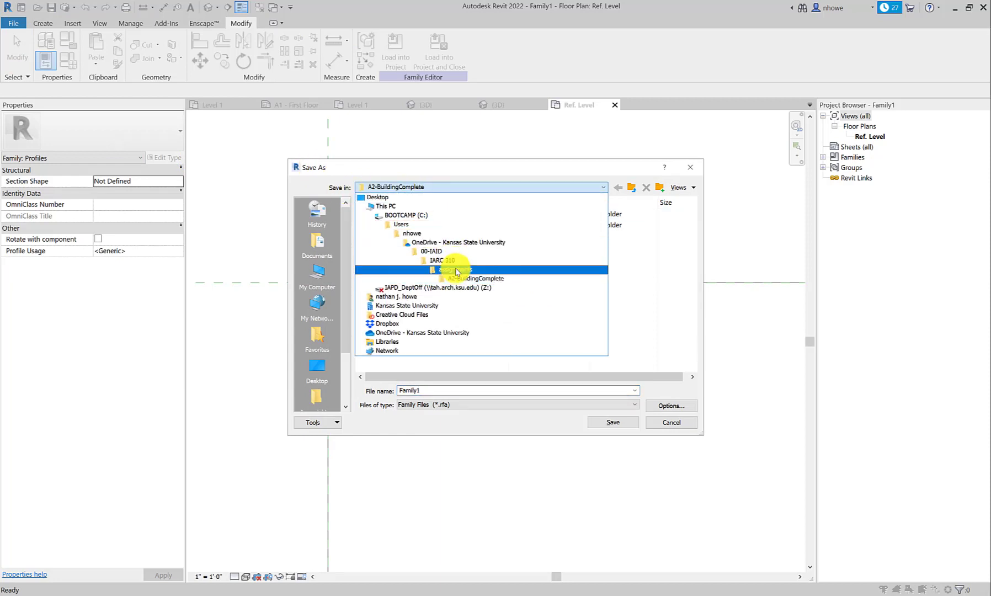
pyautogui.click(456, 271)
pyautogui.doubleClick(414, 249)
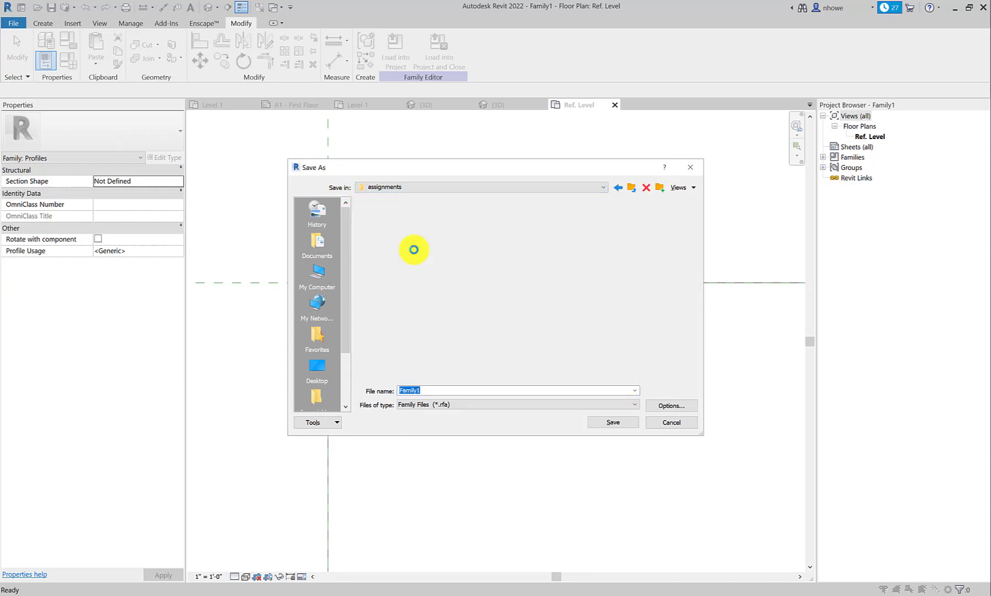
pyautogui.click(631, 188)
pyautogui.click(632, 189)
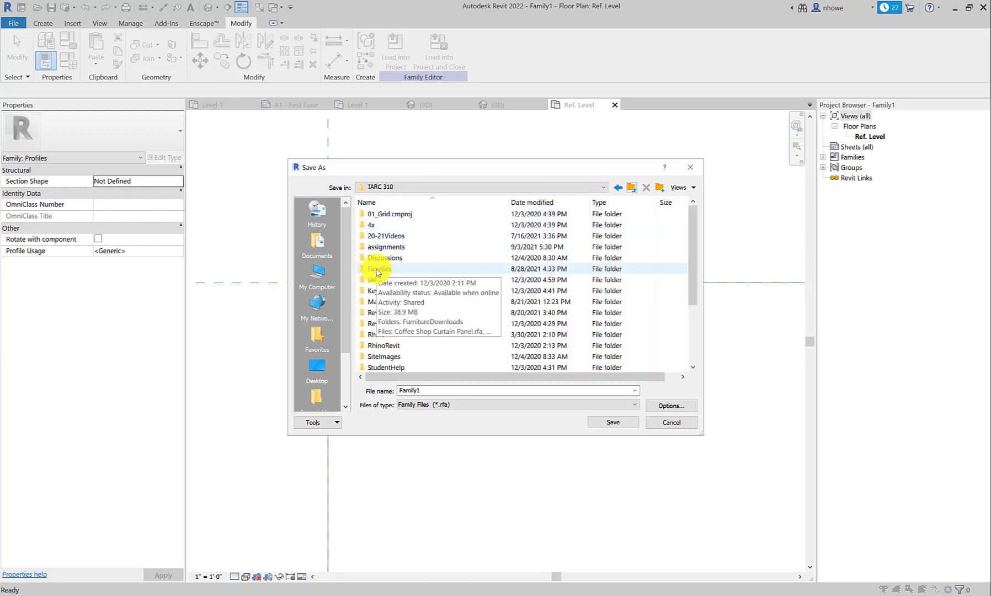
pyautogui.click(378, 270)
pyautogui.doubleClick(377, 268)
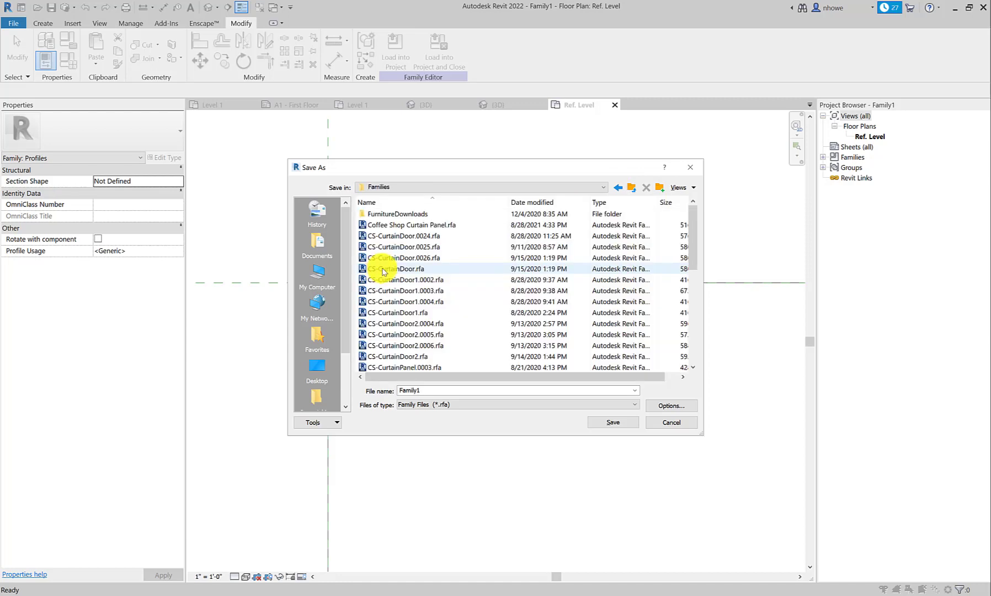
# Step: Try to save the family over the existing SlabProfile.rfa file
pyautogui.scroll(-6, 388, 269)
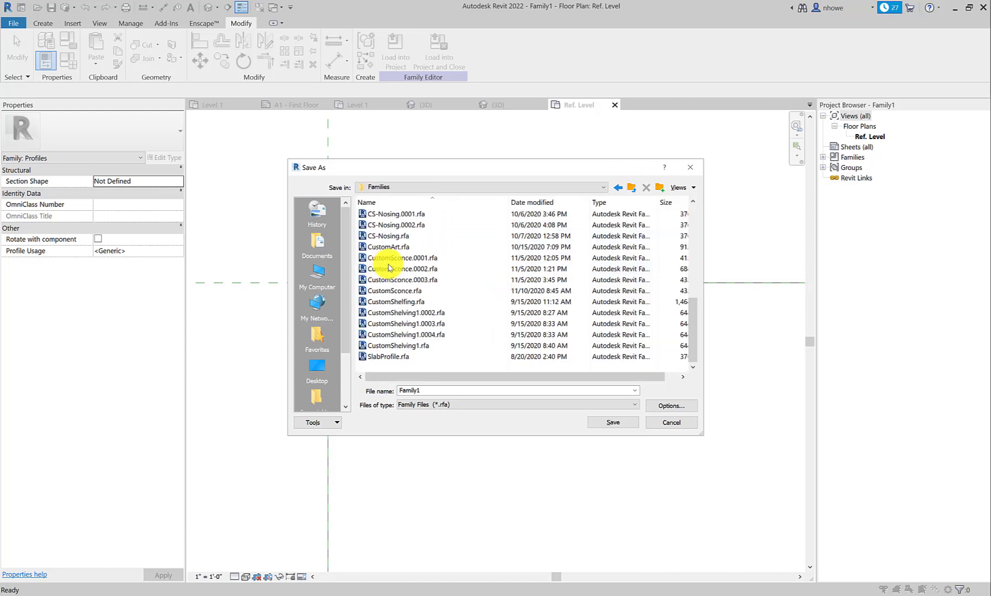
pyautogui.click(389, 356)
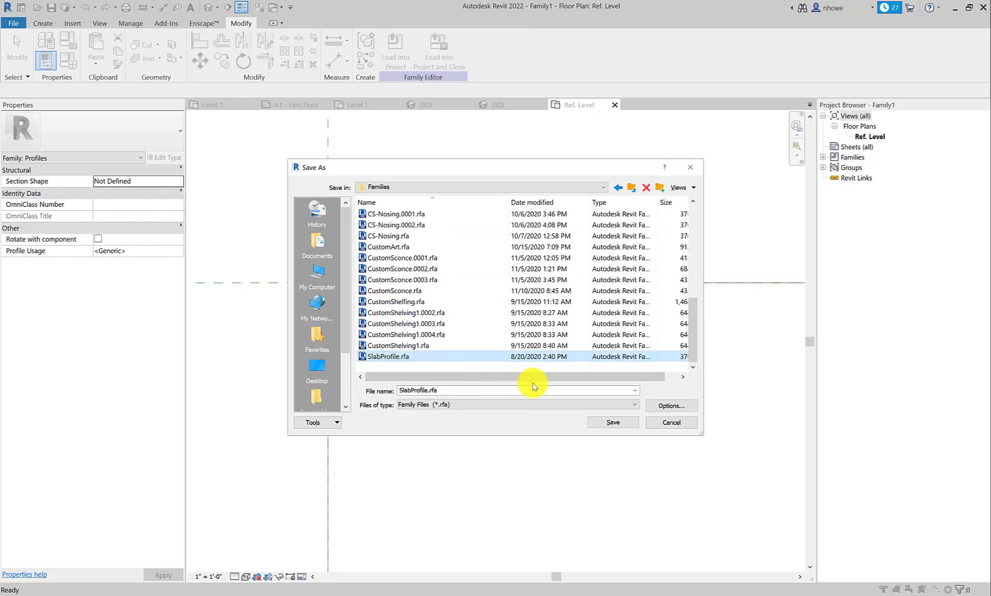
pyautogui.click(612, 422)
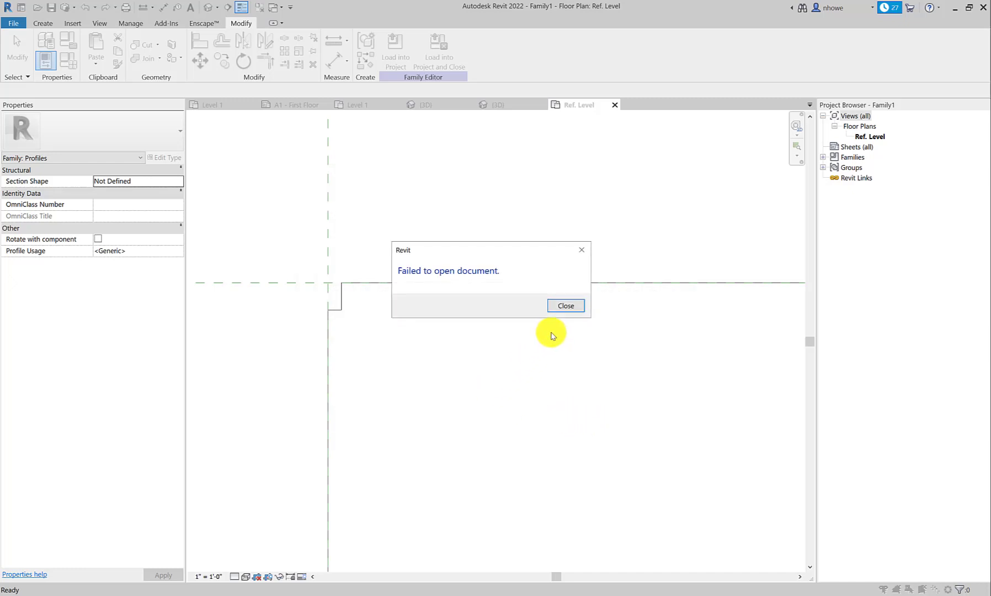
pyautogui.click(566, 308)
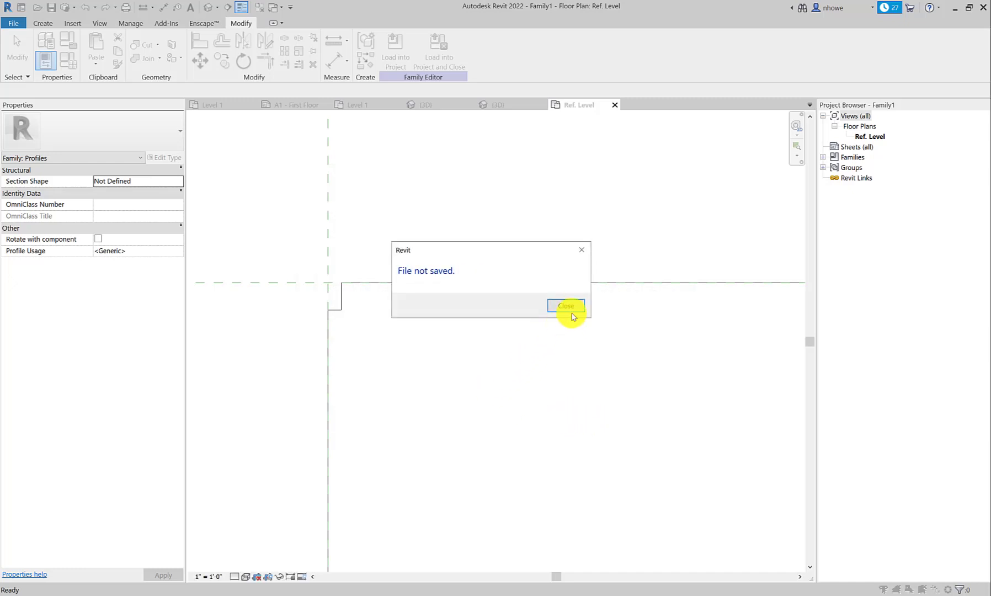
pyautogui.click(573, 308)
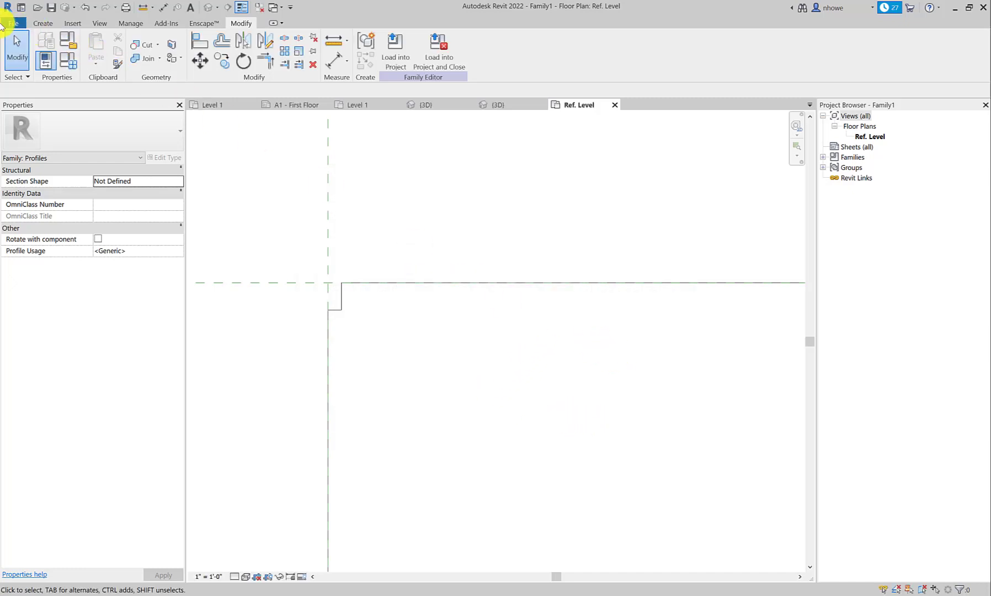
# Step: Retry saving the current family over SlabProfile.rfa in the Families folder
pyautogui.click(15, 25)
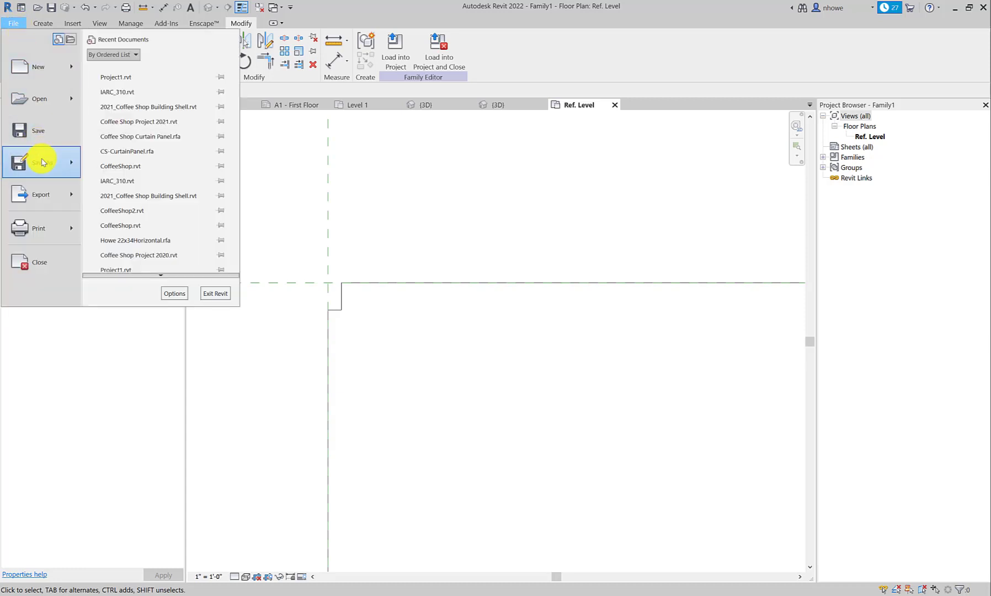
pyautogui.moveTo(76, 164)
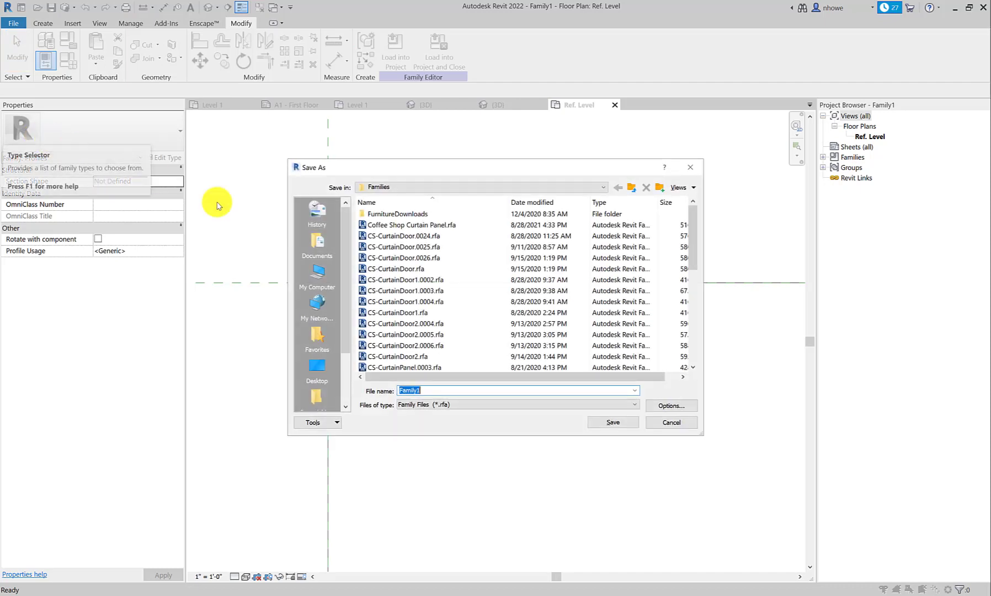
pyautogui.scroll(-5, 442, 317)
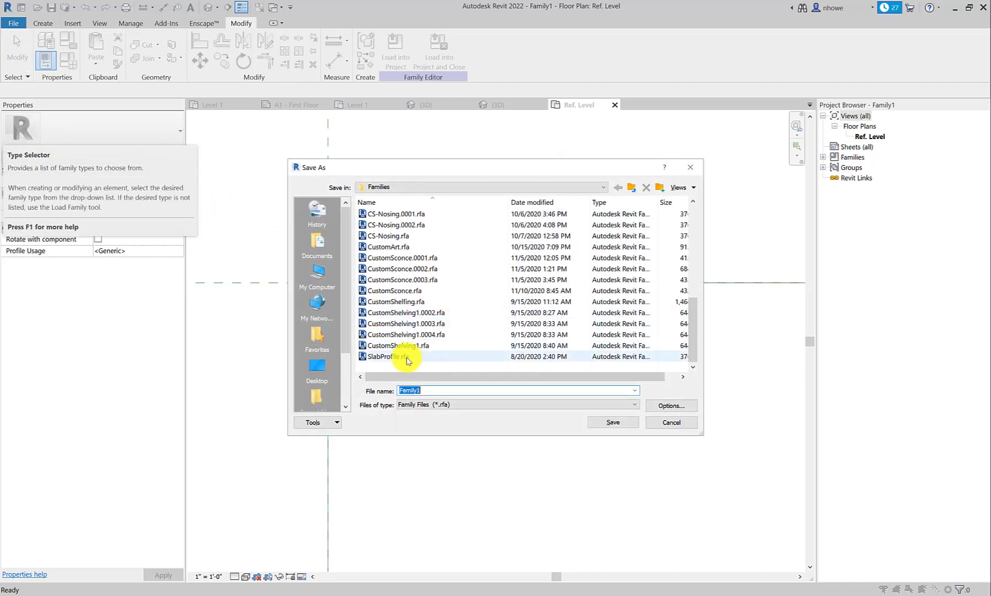
pyautogui.click(388, 357)
pyautogui.click(617, 423)
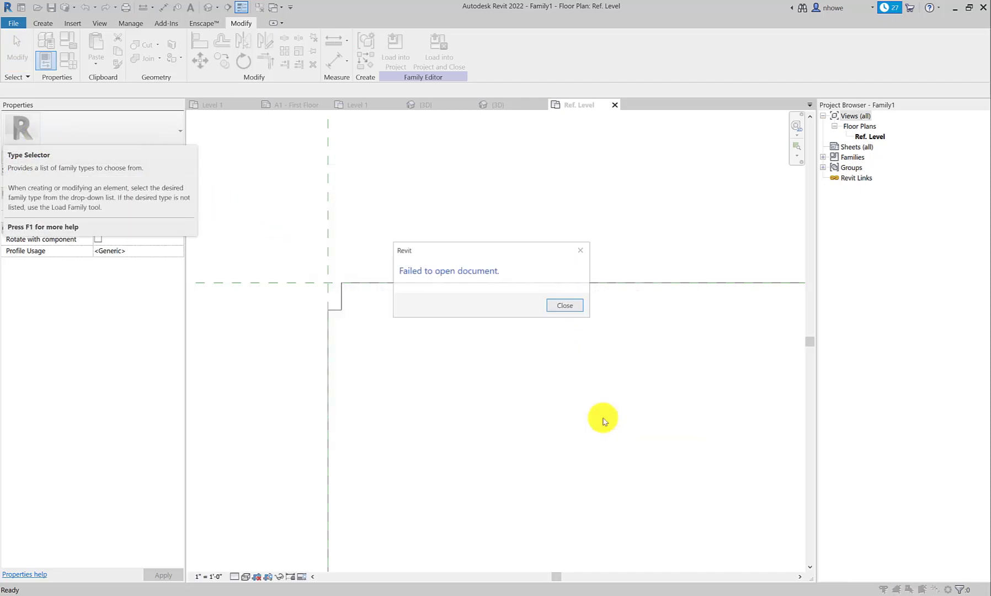
pyautogui.click(564, 307)
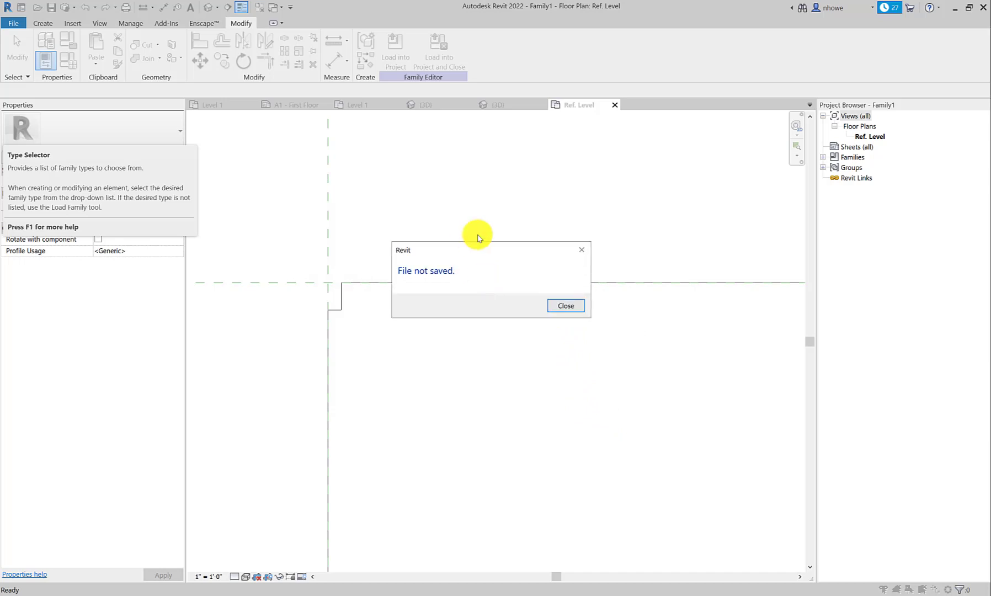
pyautogui.click(563, 305)
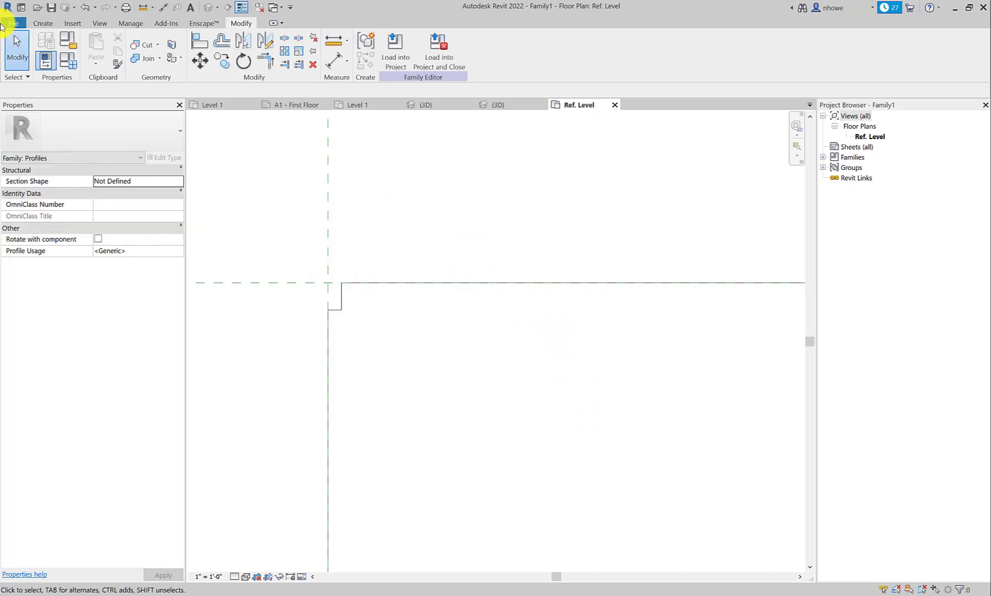
# Step: Save the family as CS-SlabEdge in the Families folder and load it into Project1.rvt, closing the family
pyautogui.click(8, 24)
pyautogui.moveTo(76, 161)
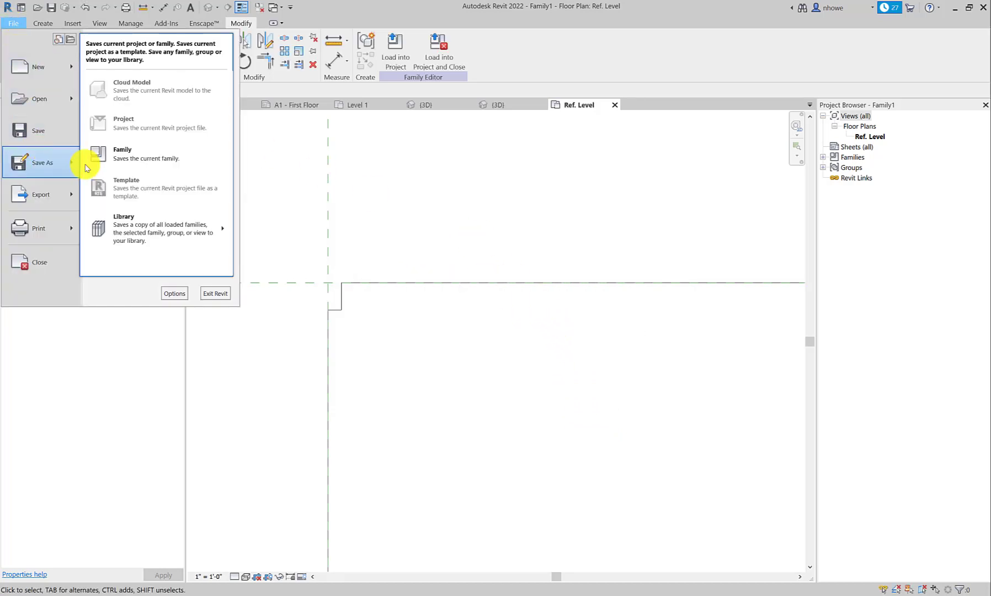
pyautogui.click(116, 160)
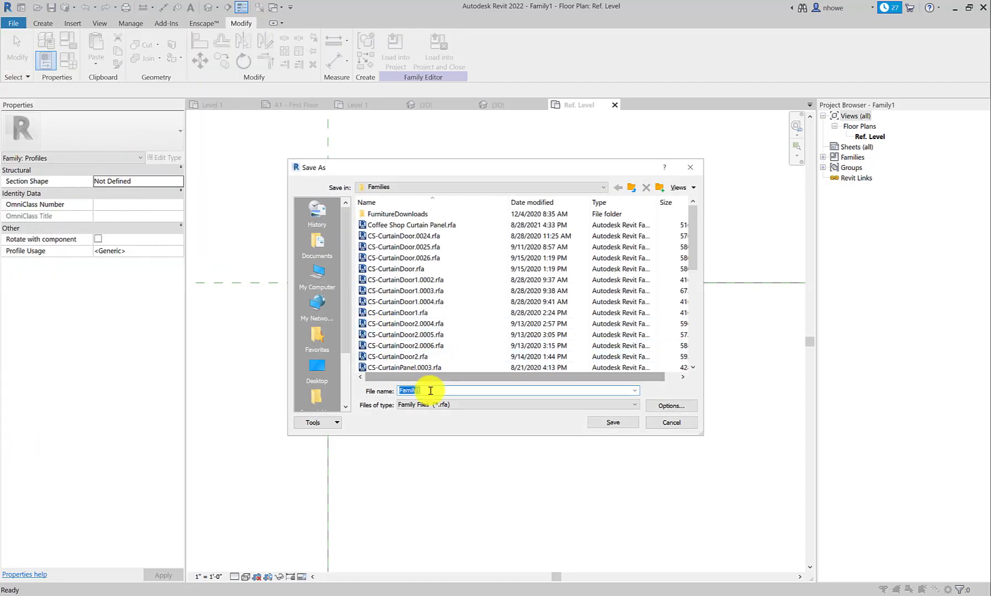
pyautogui.write('CS')
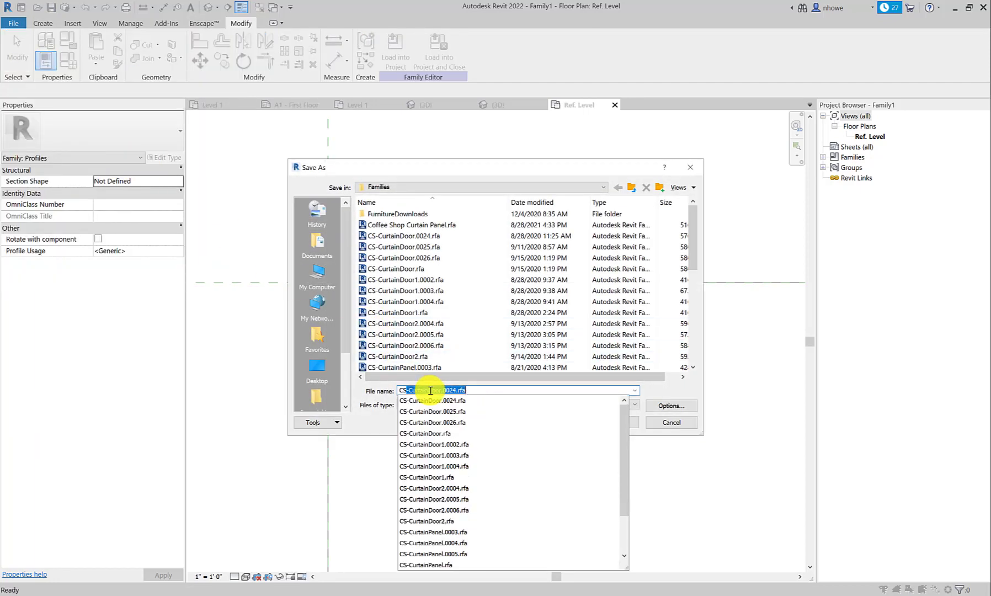
pyautogui.write('-SlabEdge')
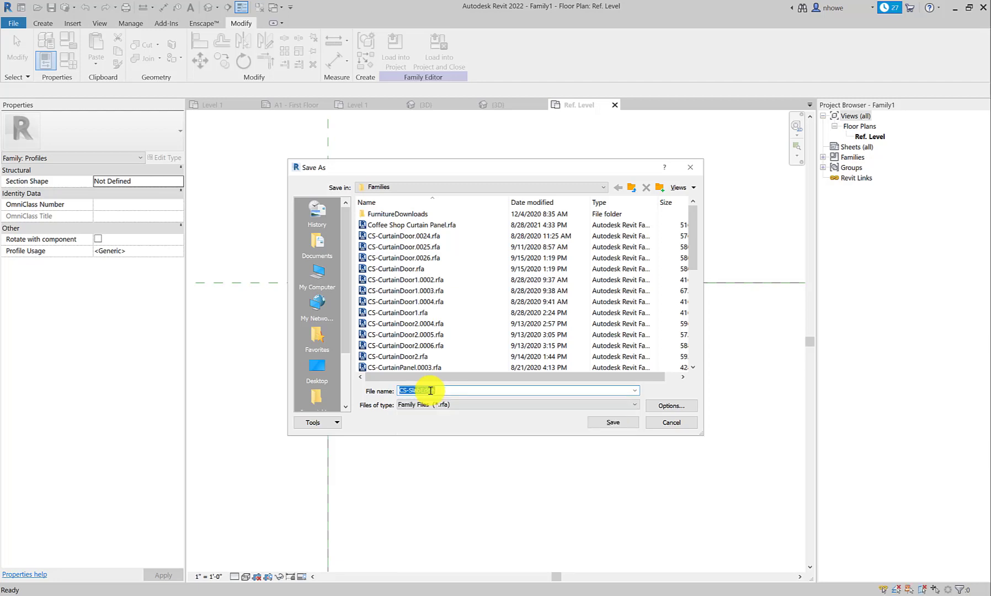
pyautogui.press('Return')
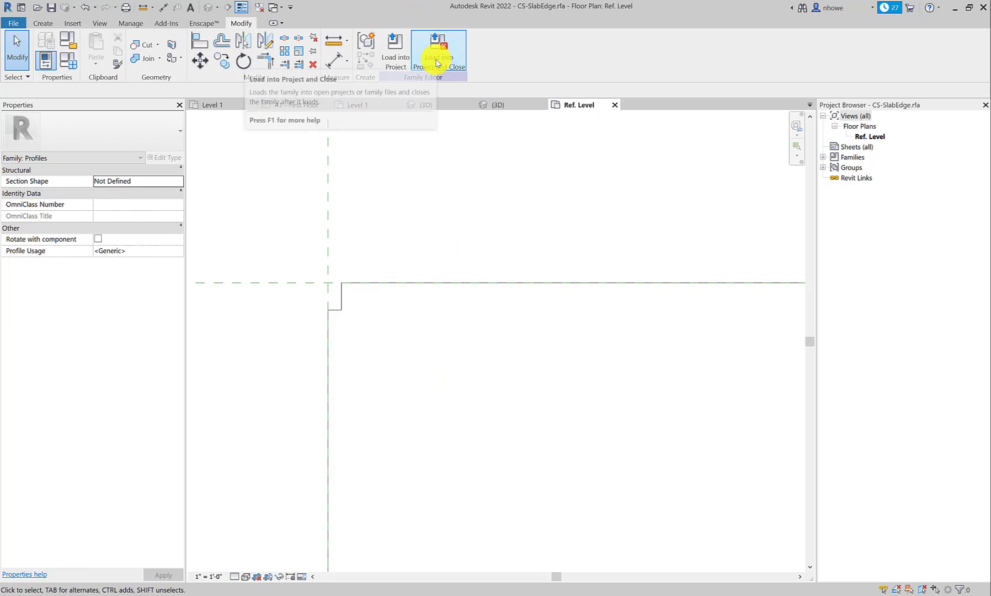
pyautogui.click(431, 67)
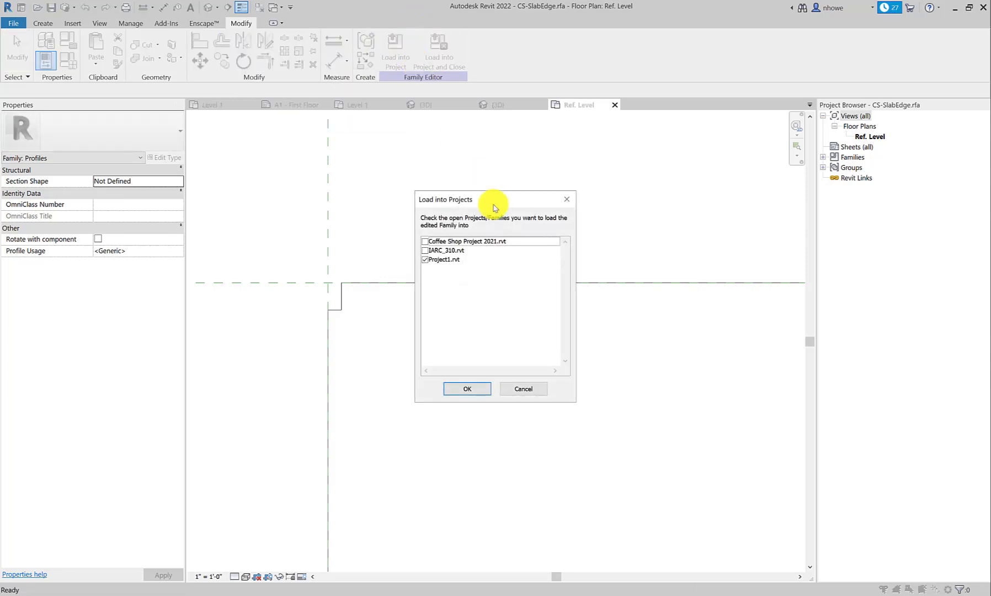
pyautogui.click(468, 389)
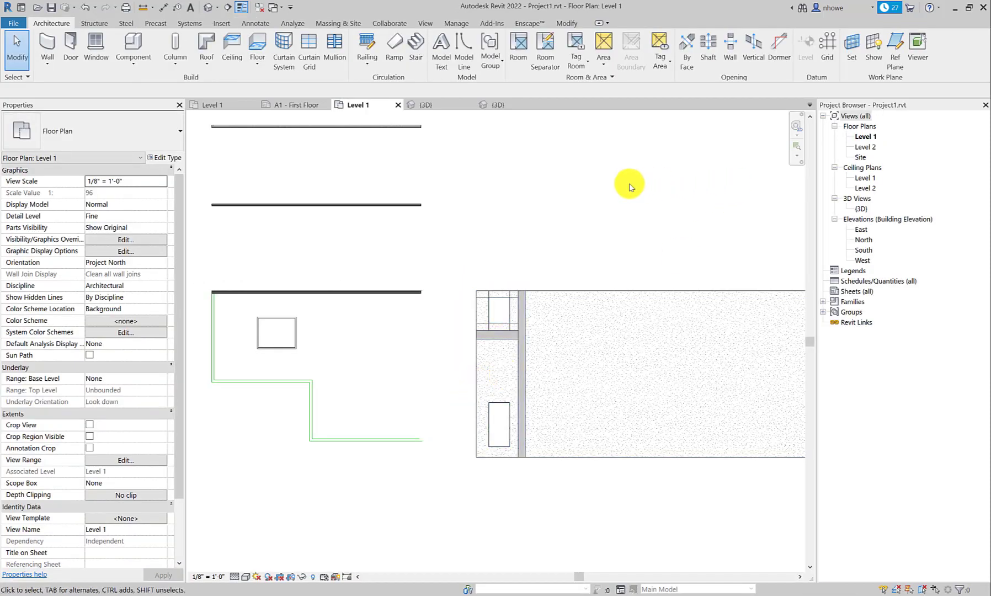
# Step: Check which slab edge types are available for the existing slab edge in the 3D view
pyautogui.click(497, 109)
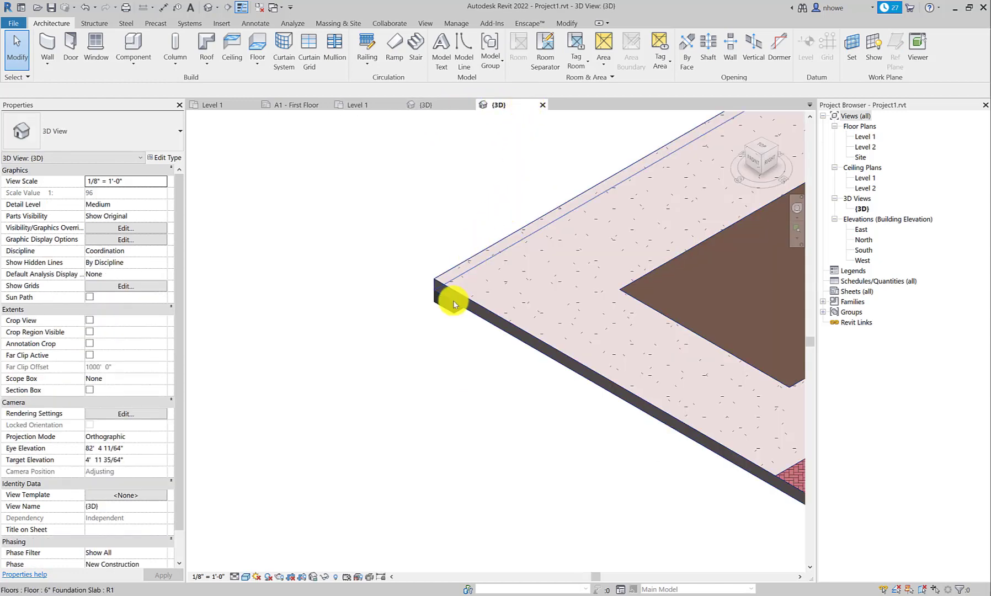
pyautogui.click(437, 301)
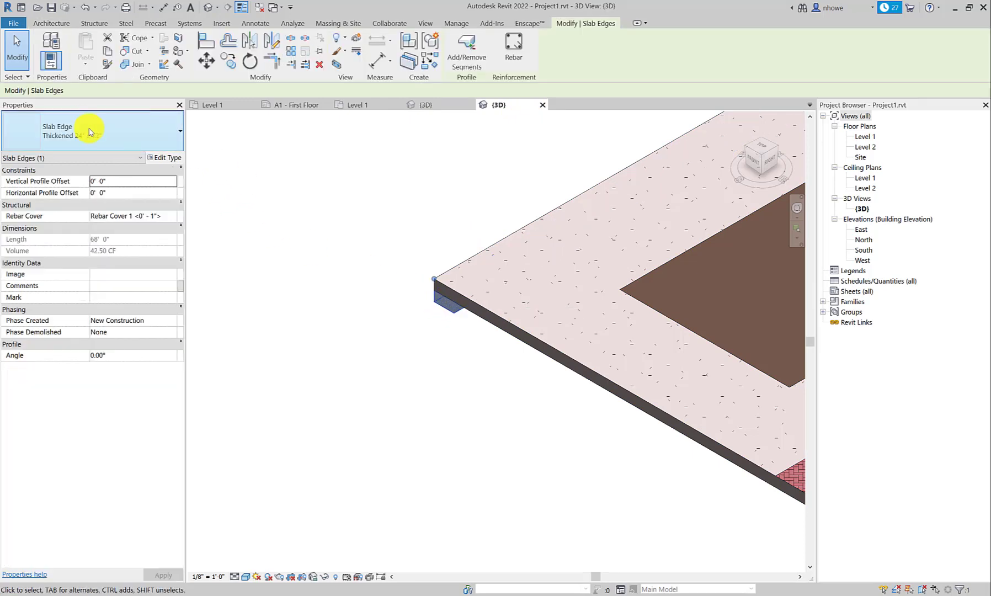
pyautogui.click(173, 136)
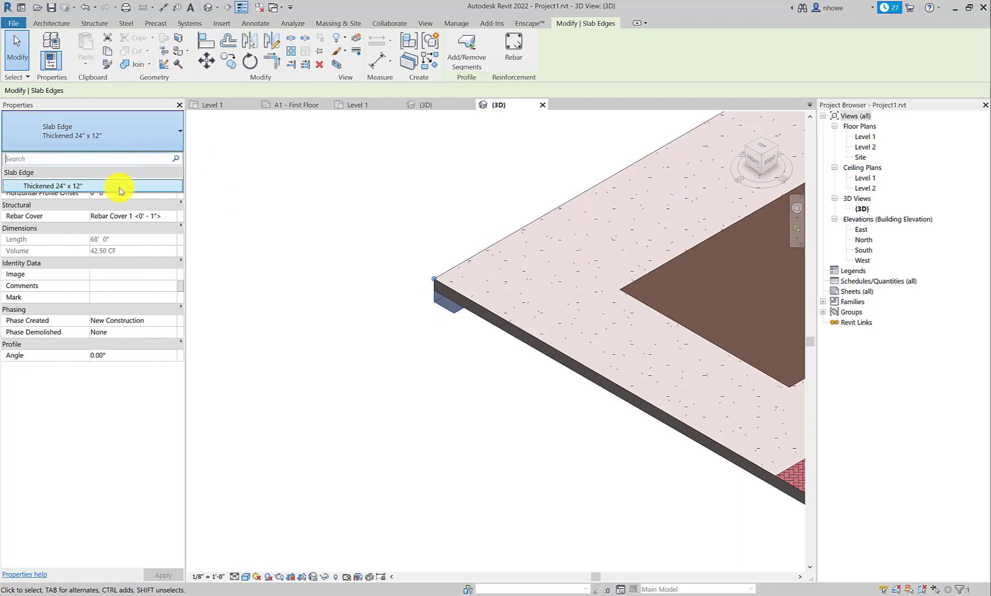
pyautogui.click(152, 186)
pyautogui.click(254, 170)
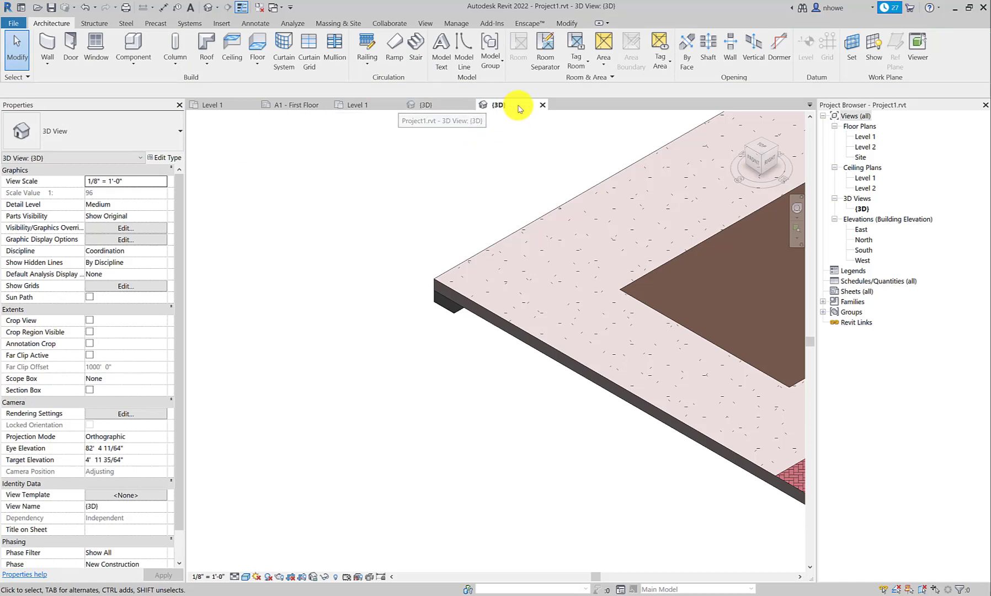
# Step: Locate the loaded CS-SlabEdge type among the project's profile families
pyautogui.doubleClick(835, 304)
pyautogui.scroll(-1, 876, 331)
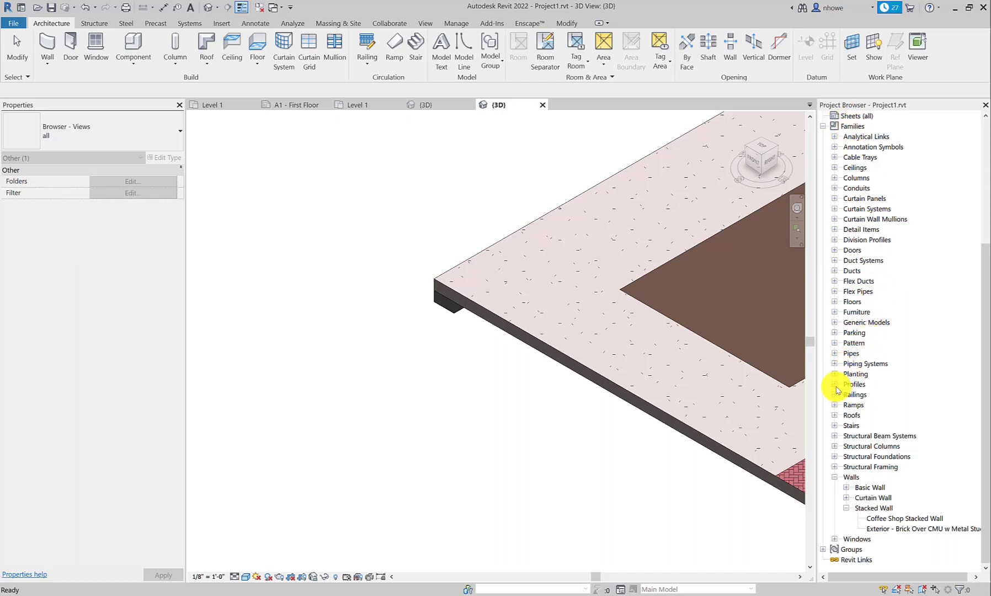
pyautogui.click(835, 385)
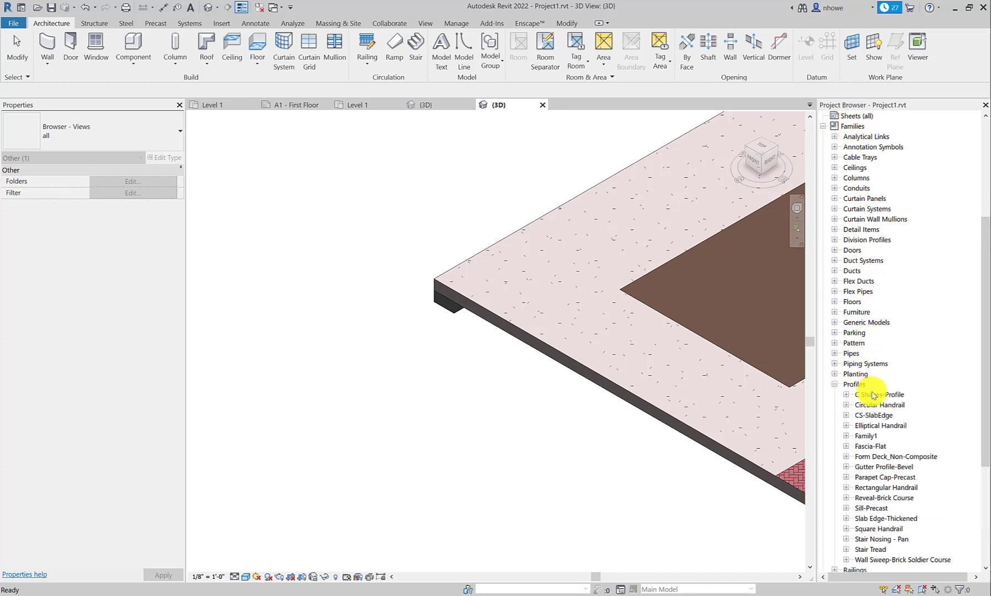
pyautogui.scroll(-1, 874, 396)
pyautogui.click(846, 395)
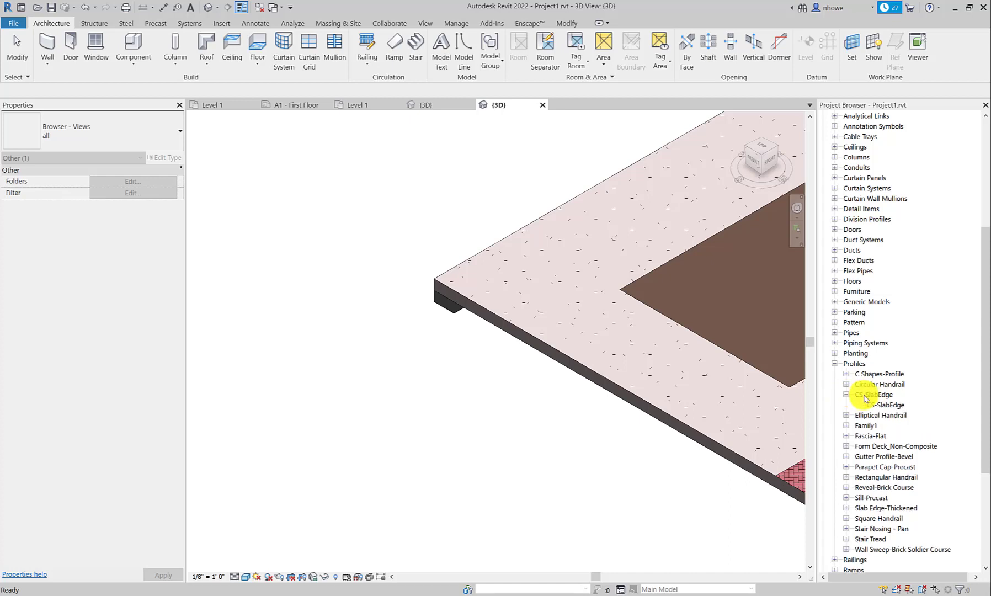
pyautogui.click(885, 405)
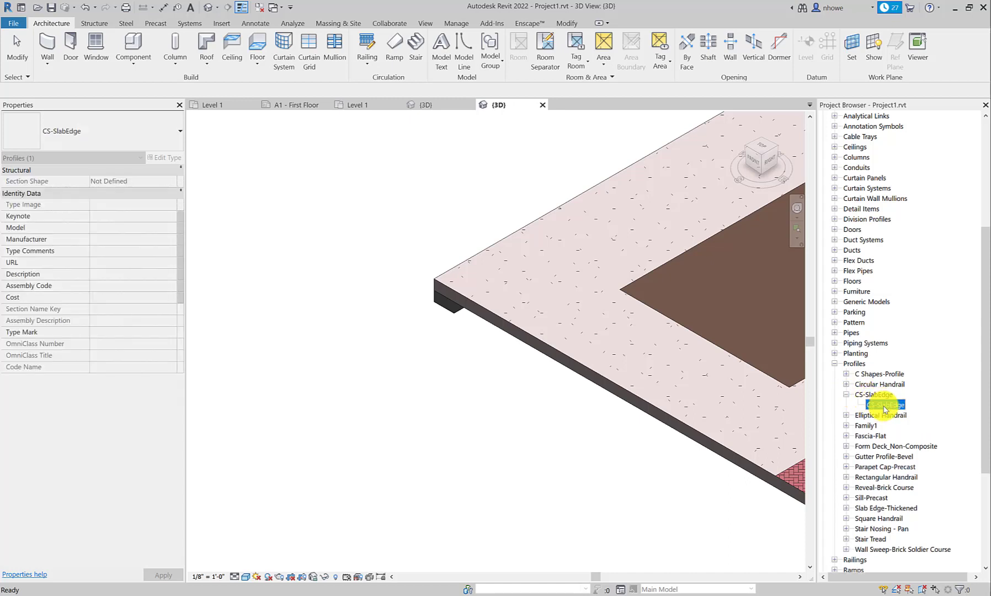
# Step: Duplicate the existing slab edge's Thickened 24" x 12" type as a new type named Curb
pyautogui.click(452, 291)
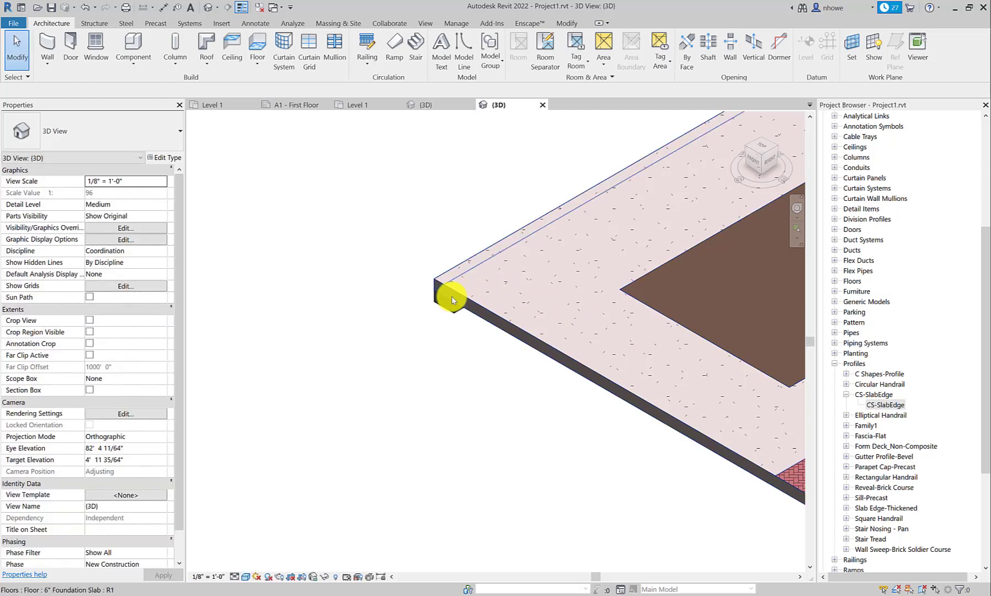
pyautogui.click(450, 293)
pyautogui.click(442, 319)
pyautogui.click(444, 303)
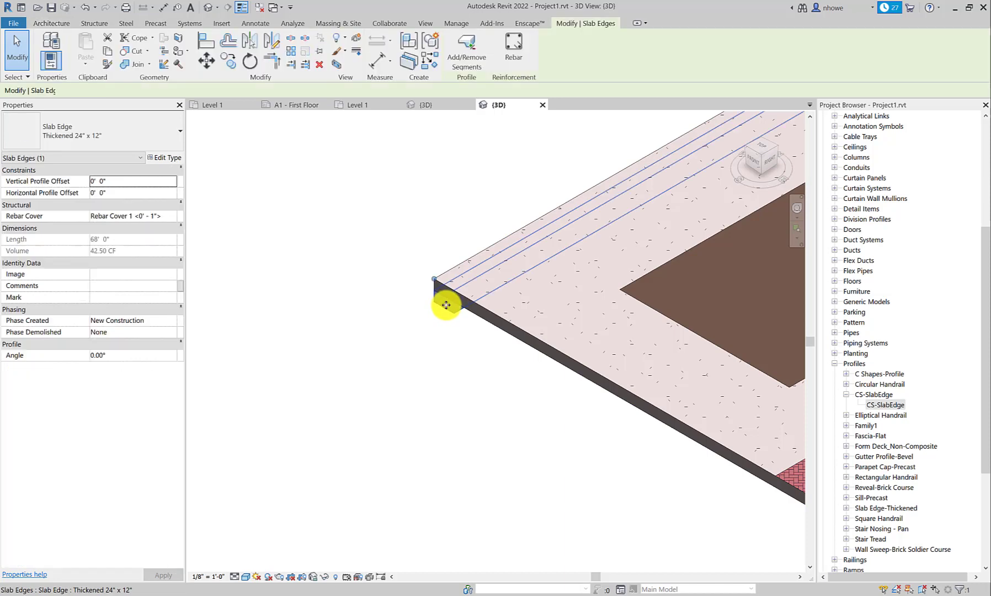
pyautogui.click(166, 158)
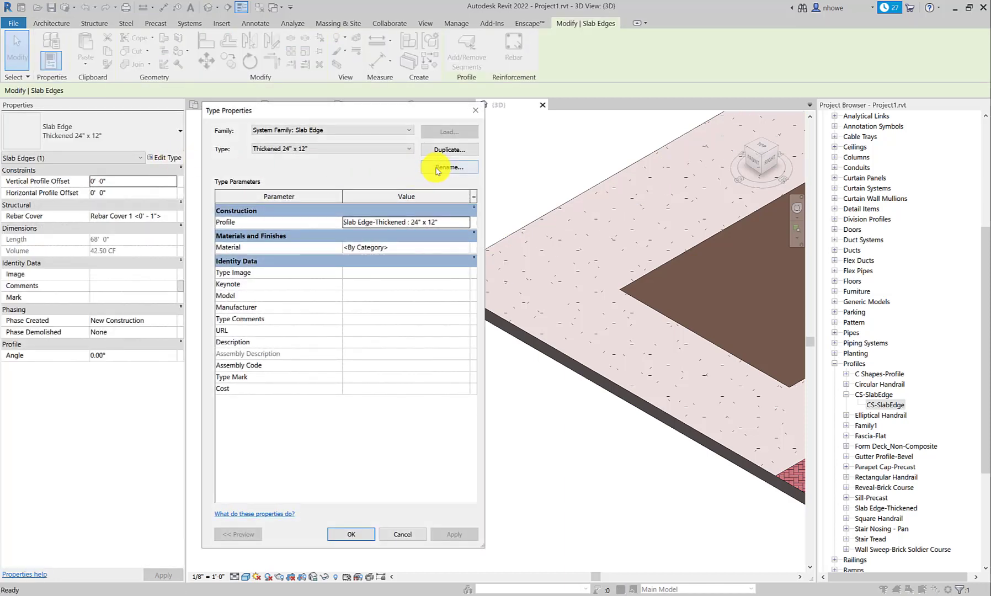
pyautogui.click(450, 153)
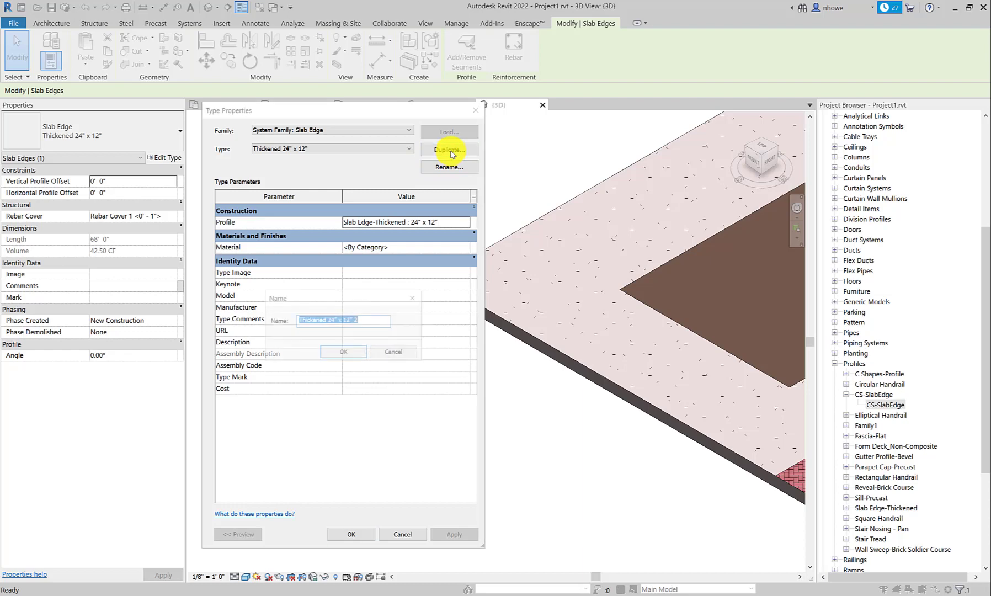
pyautogui.moveTo(366, 319); pyautogui.dragTo(287, 324)
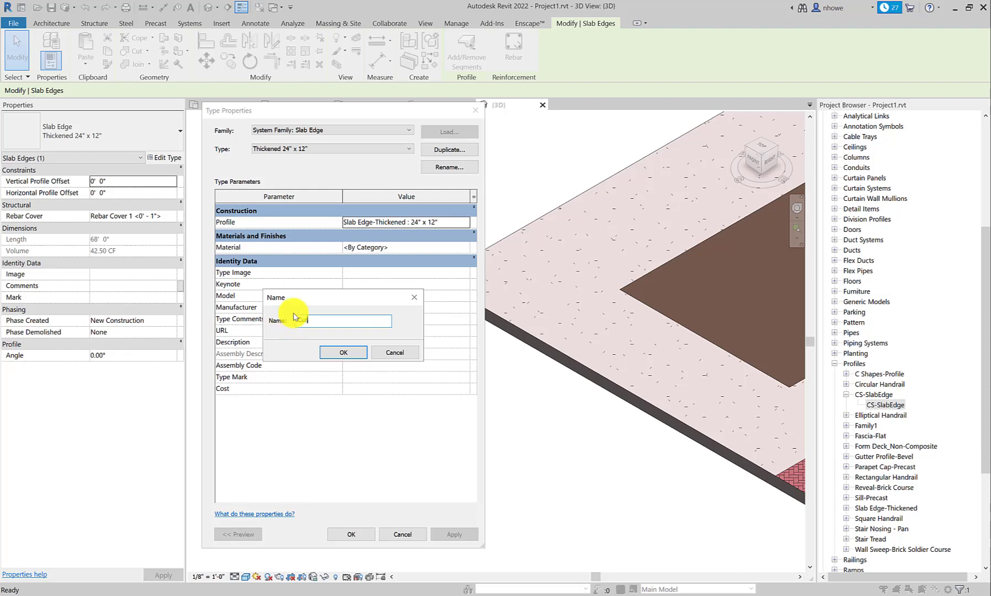
pyautogui.write('Curb')
pyautogui.click(341, 352)
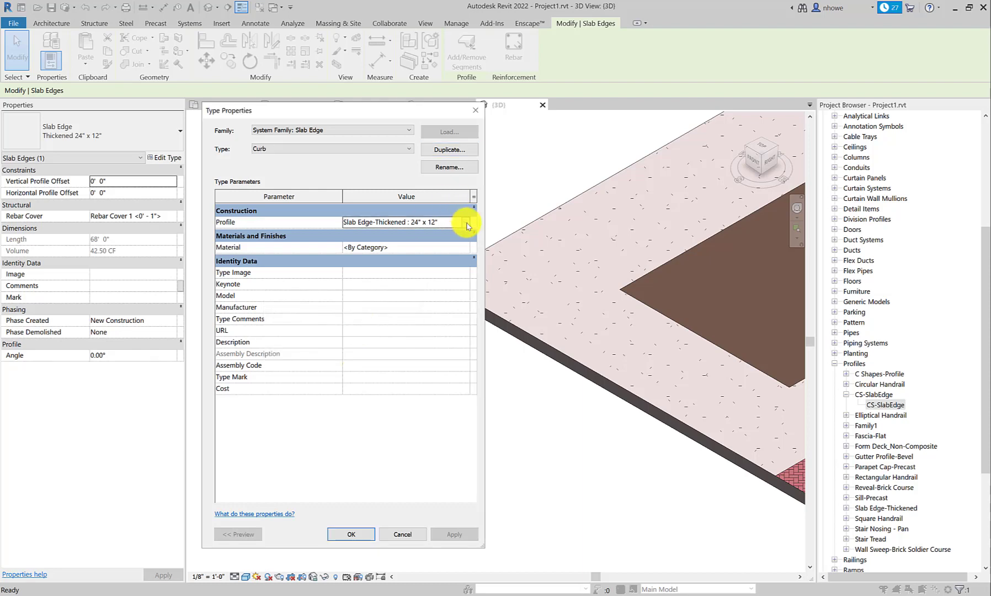
# Step: Set the Curb type's profile to CS-SlabEdge : CS-SlabEdge and apply it to the slab edge
pyautogui.click(466, 223)
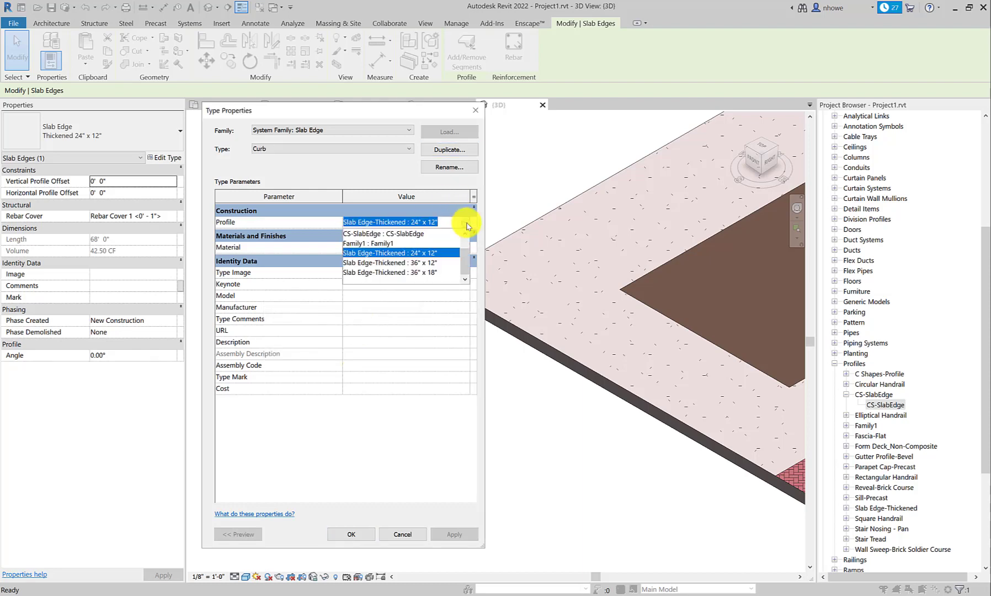
pyautogui.click(401, 235)
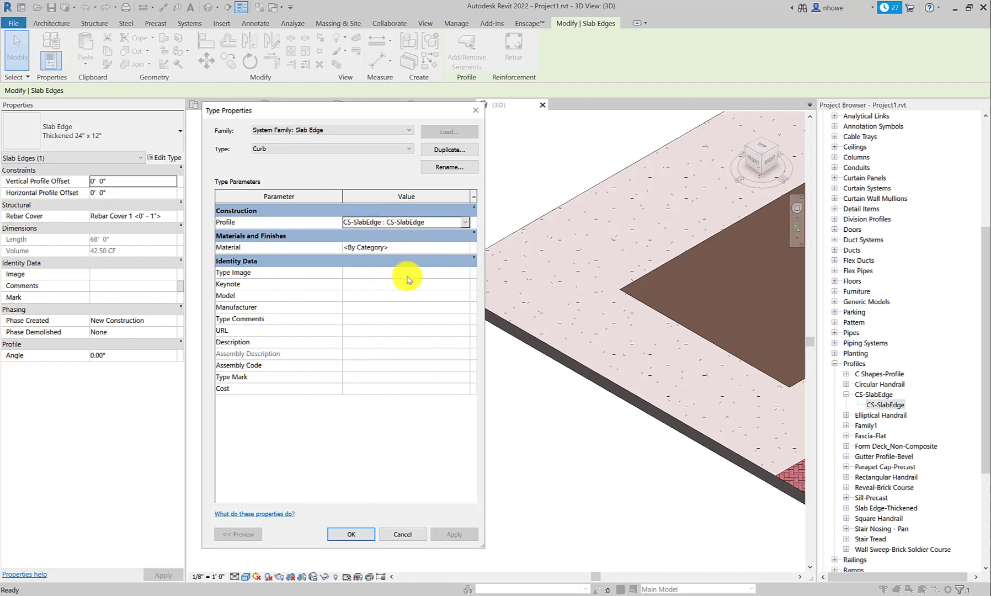
pyautogui.click(316, 149)
pyautogui.click(360, 535)
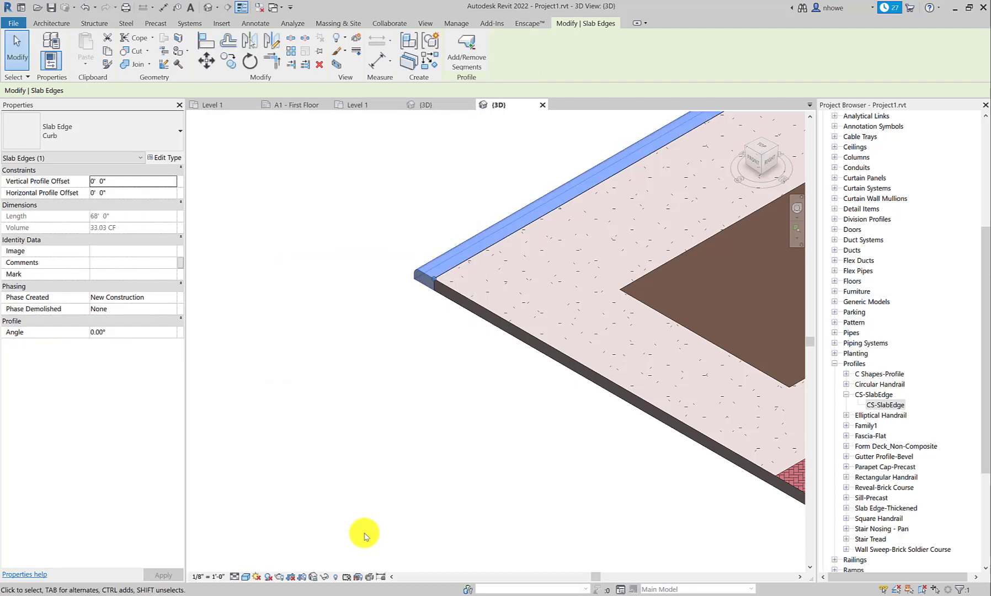
pyautogui.click(442, 394)
pyautogui.scroll(5, 428, 274)
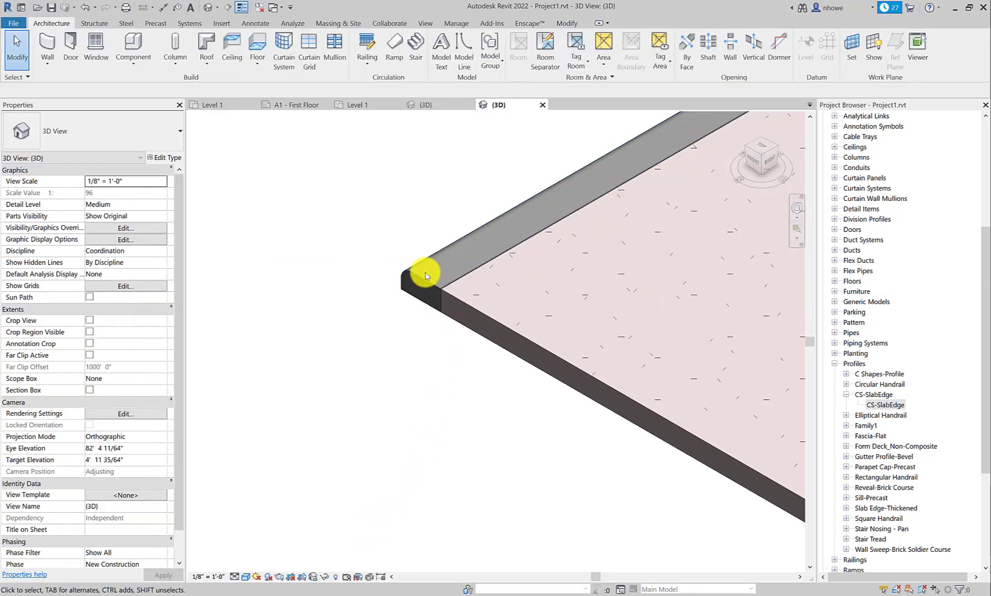
pyautogui.click(428, 274)
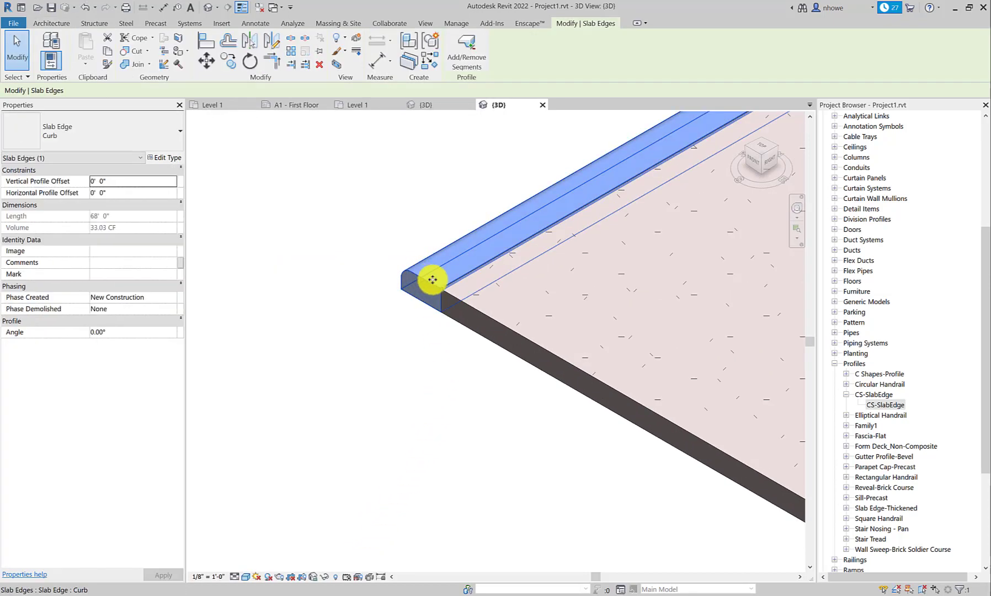
pyautogui.doubleClick(870, 407)
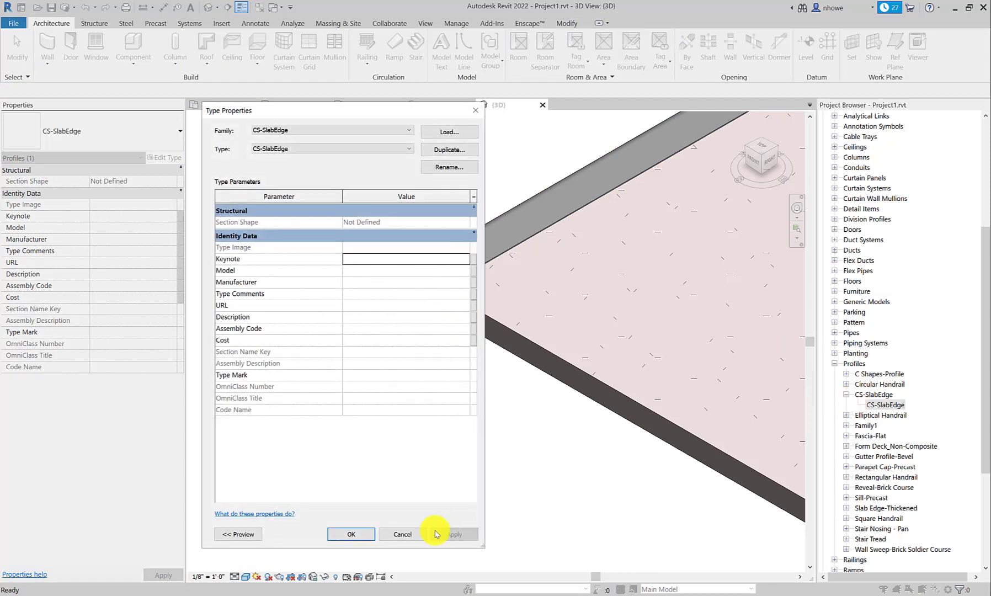
pyautogui.click(402, 535)
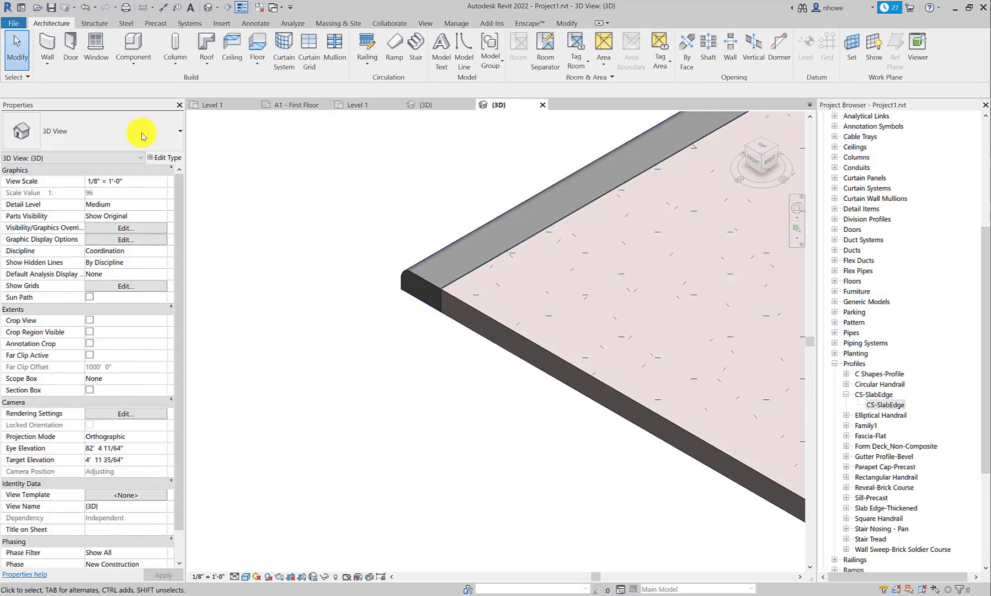
pyautogui.click(164, 158)
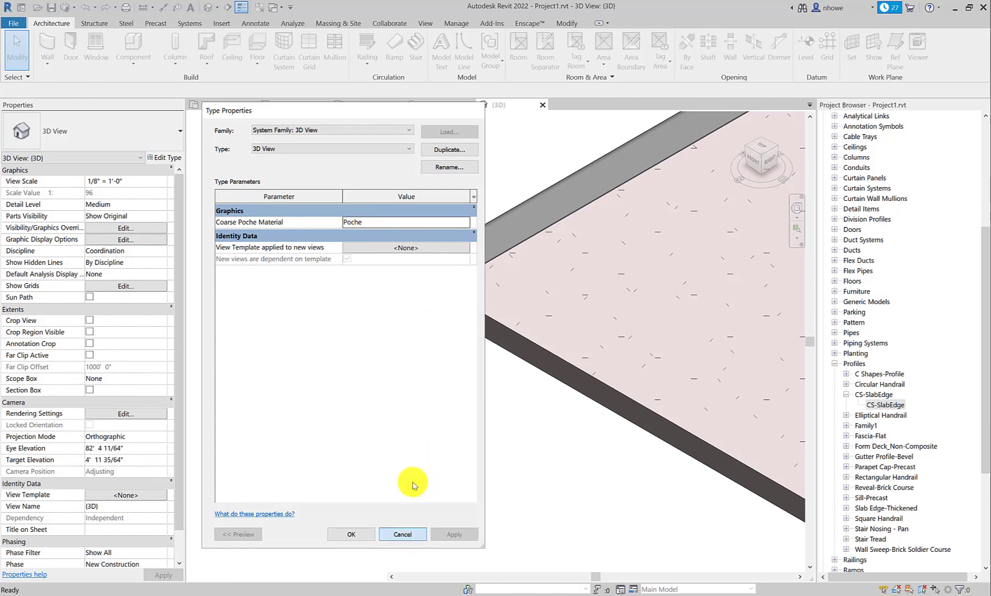
pyautogui.click(402, 534)
# Step: Search the materials for concrete and assign Concrete, Cast-in-Place gray to the Curb slab edge type
pyautogui.click(429, 284)
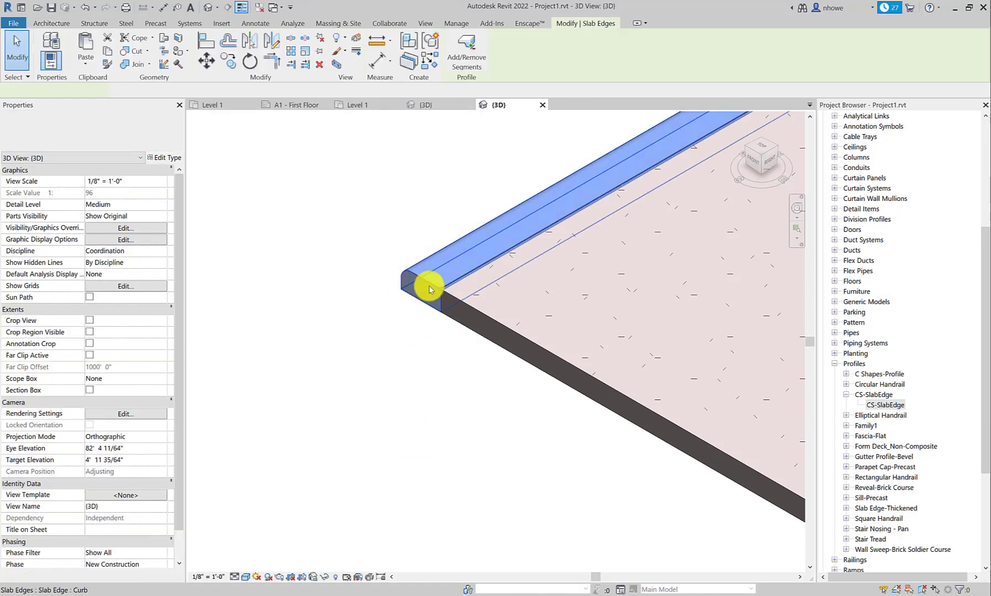
pyautogui.click(168, 158)
pyautogui.click(429, 247)
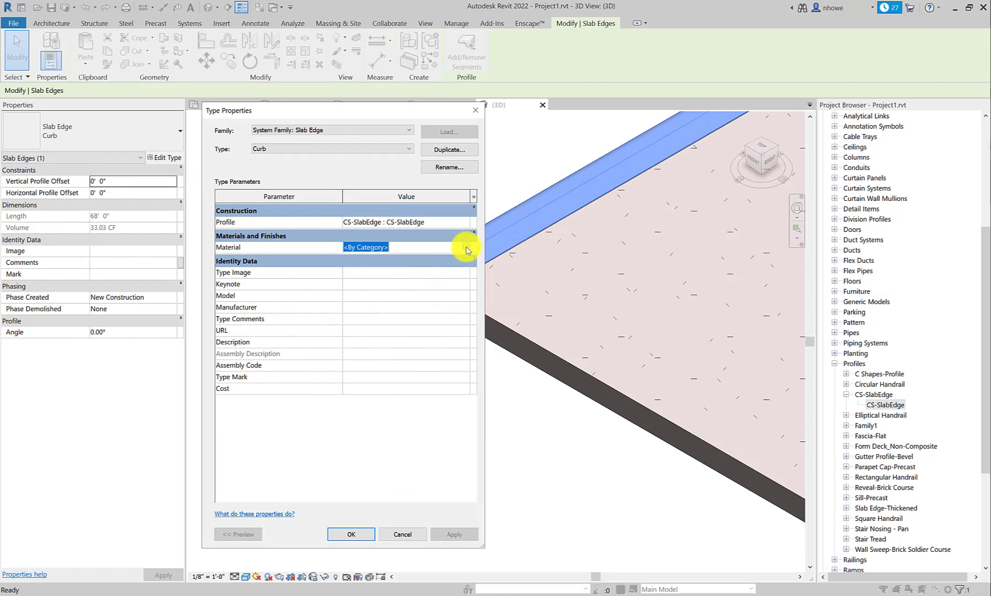
pyautogui.click(464, 246)
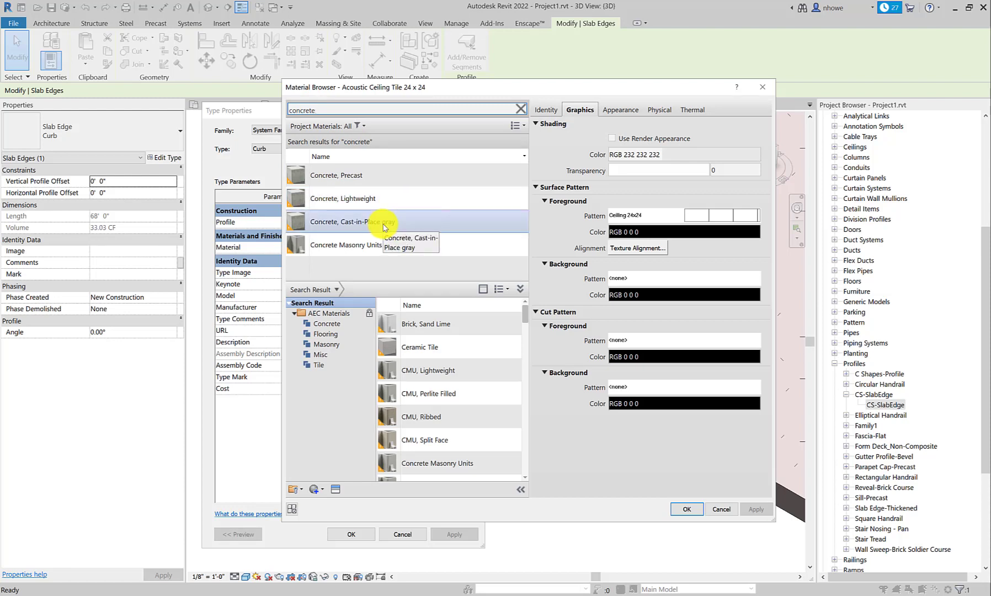
pyautogui.click(386, 222)
pyautogui.click(687, 508)
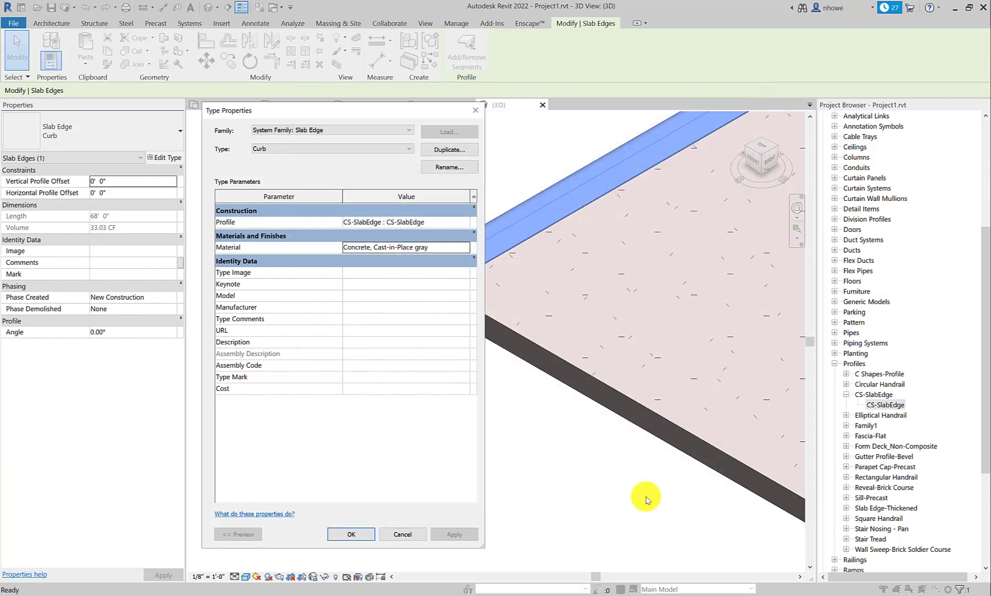
pyautogui.click(359, 533)
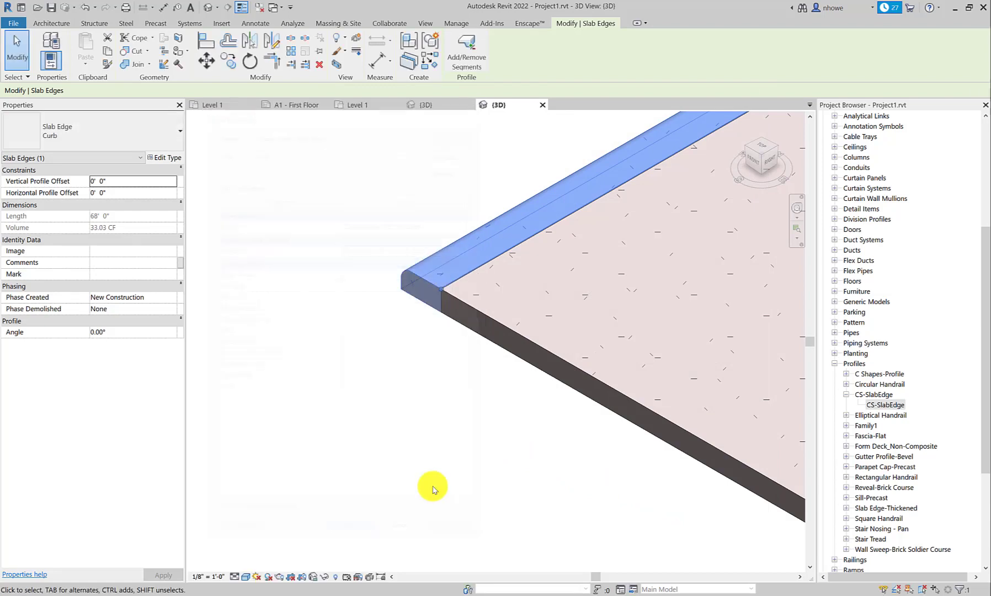
pyautogui.click(483, 452)
# Step: Try to place a Curb type slab edge along the short edge of the brown rectangular area inside the foundation slab
pyautogui.scroll(-2, 497, 441)
pyautogui.scroll(-3, 505, 438)
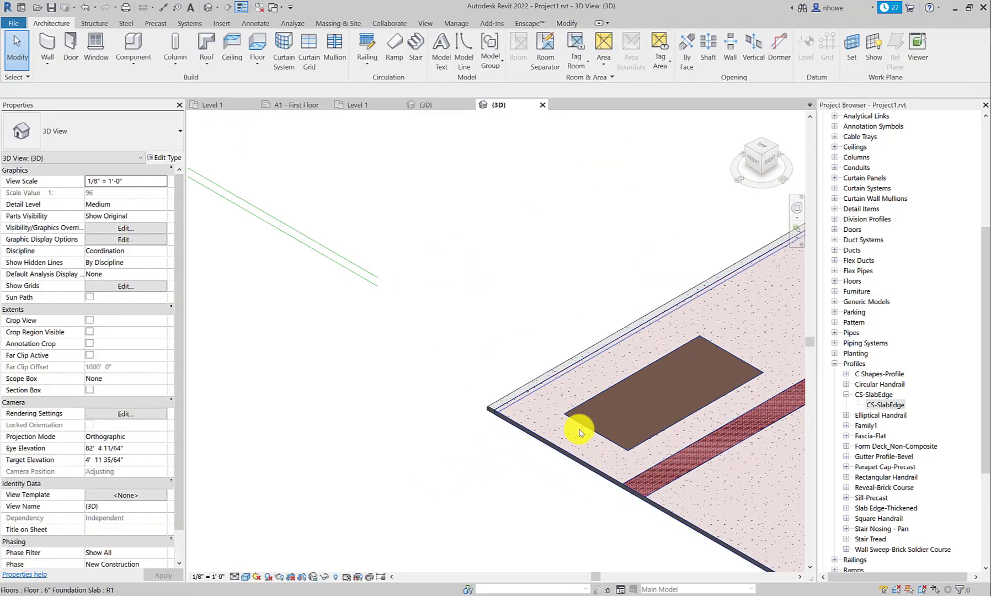
pyautogui.scroll(2, 583, 433)
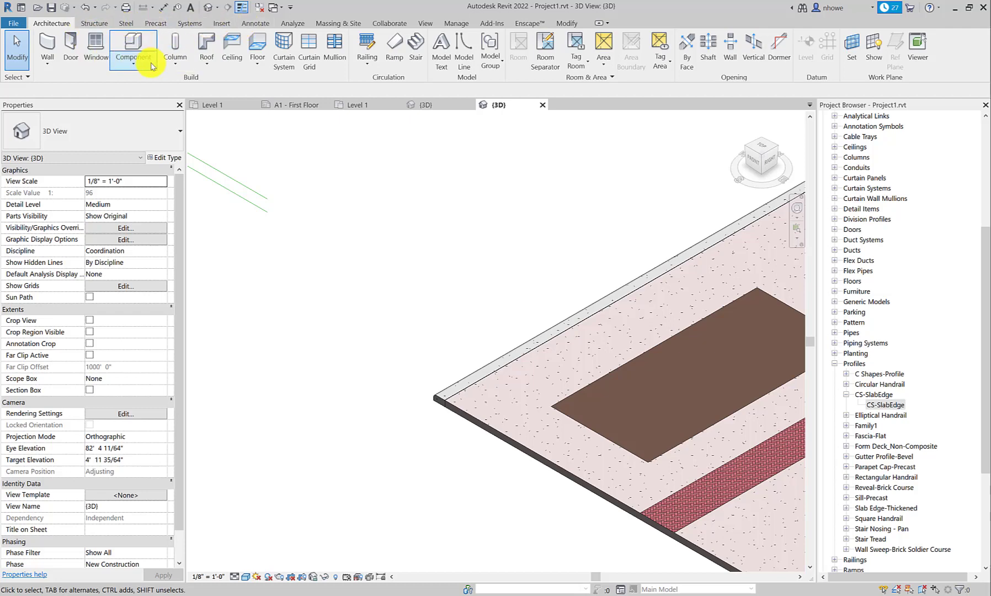
pyautogui.click(257, 62)
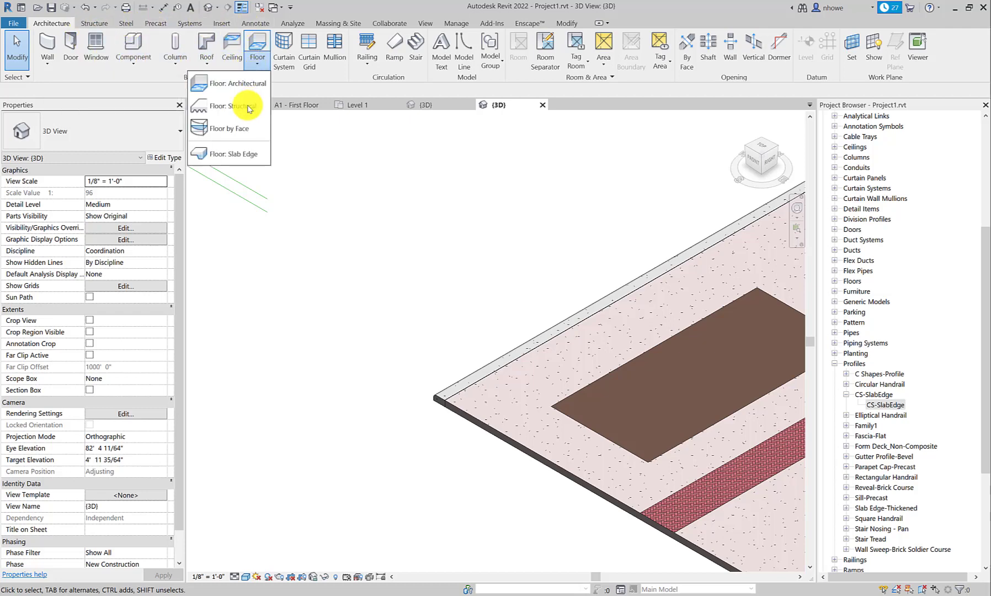
pyautogui.click(241, 154)
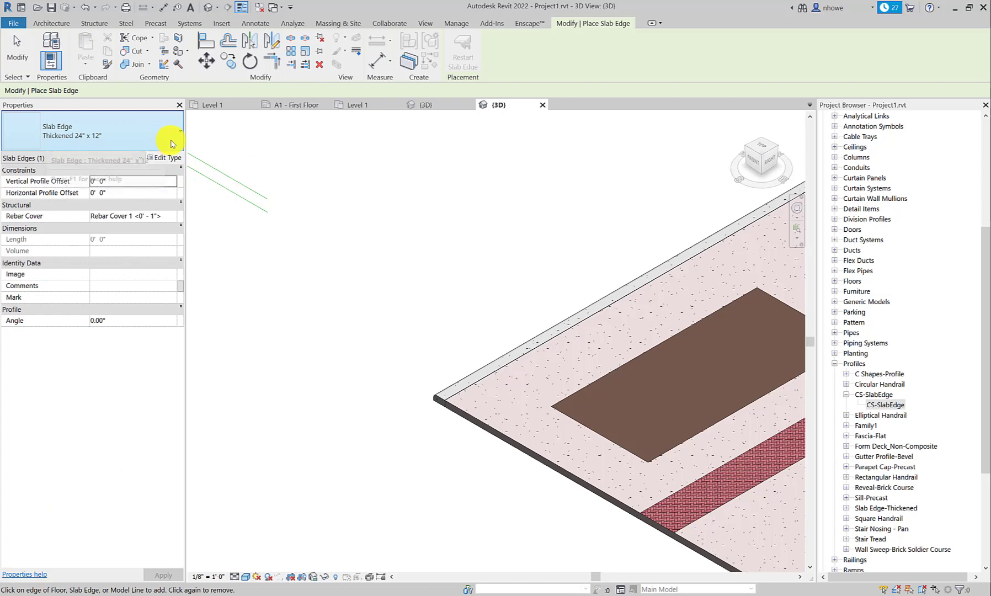
pyautogui.click(164, 145)
pyautogui.click(87, 188)
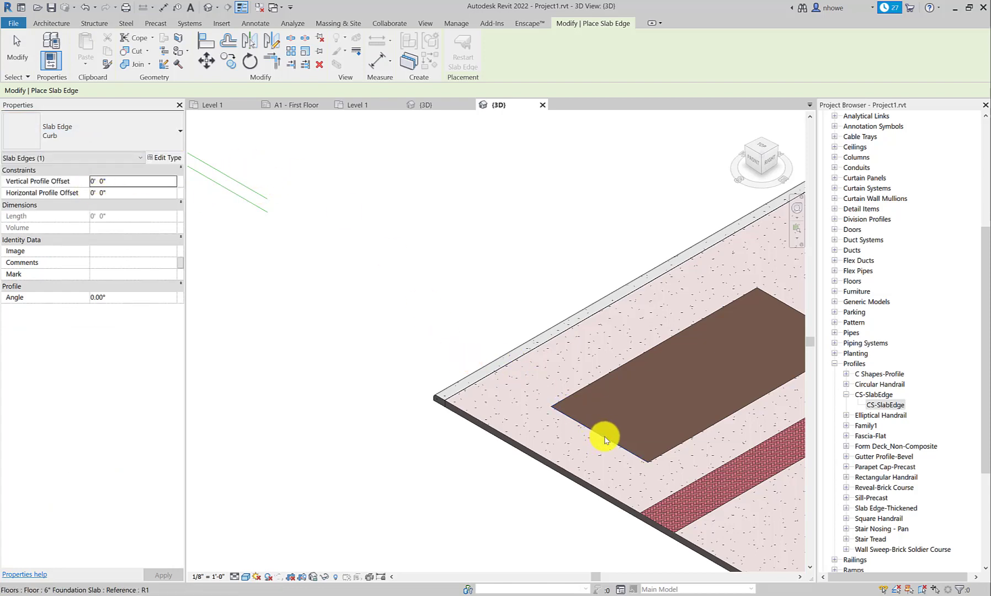
pyautogui.click(598, 430)
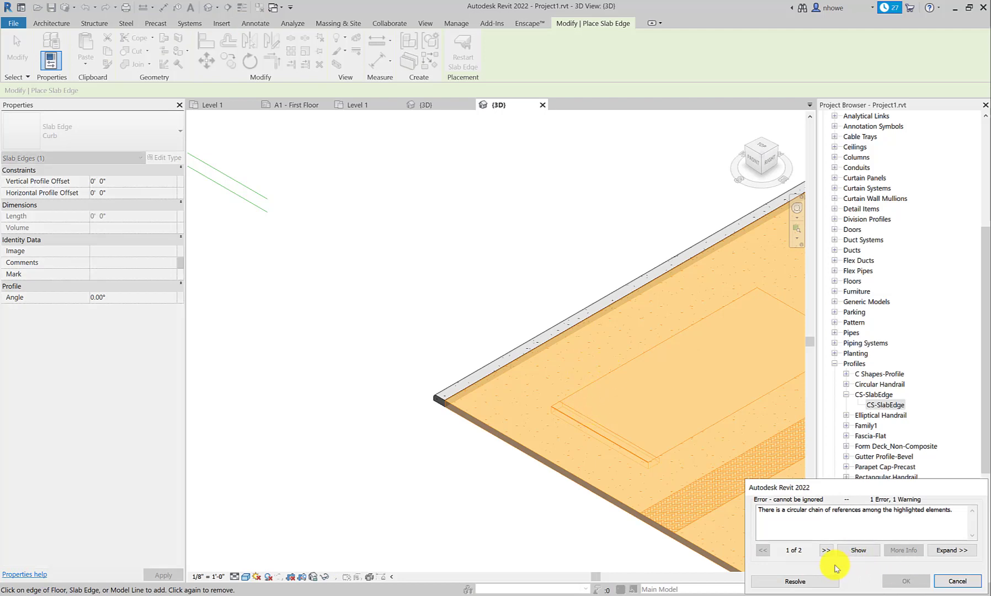
pyautogui.click(823, 581)
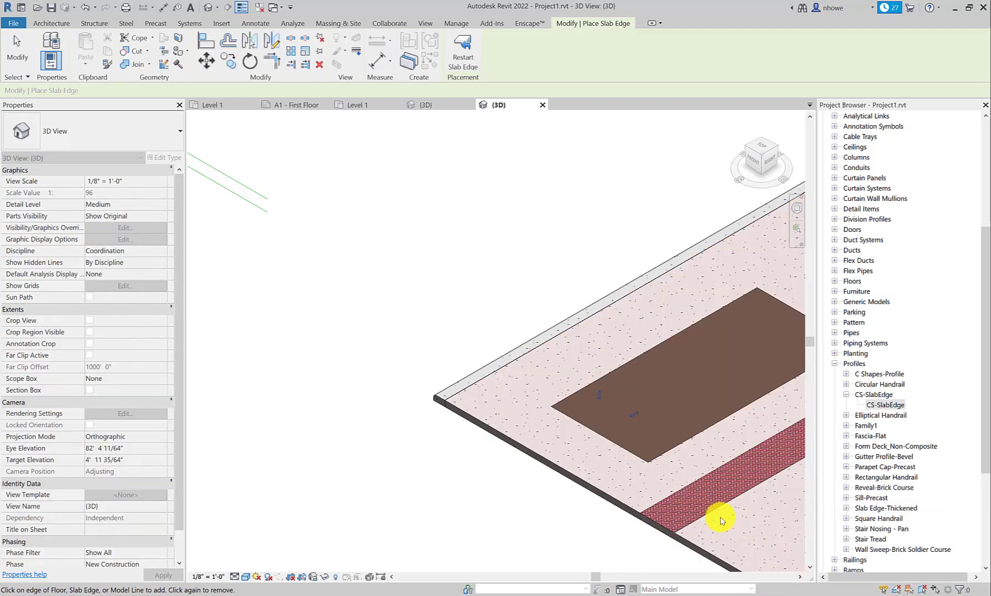
pyautogui.click(615, 447)
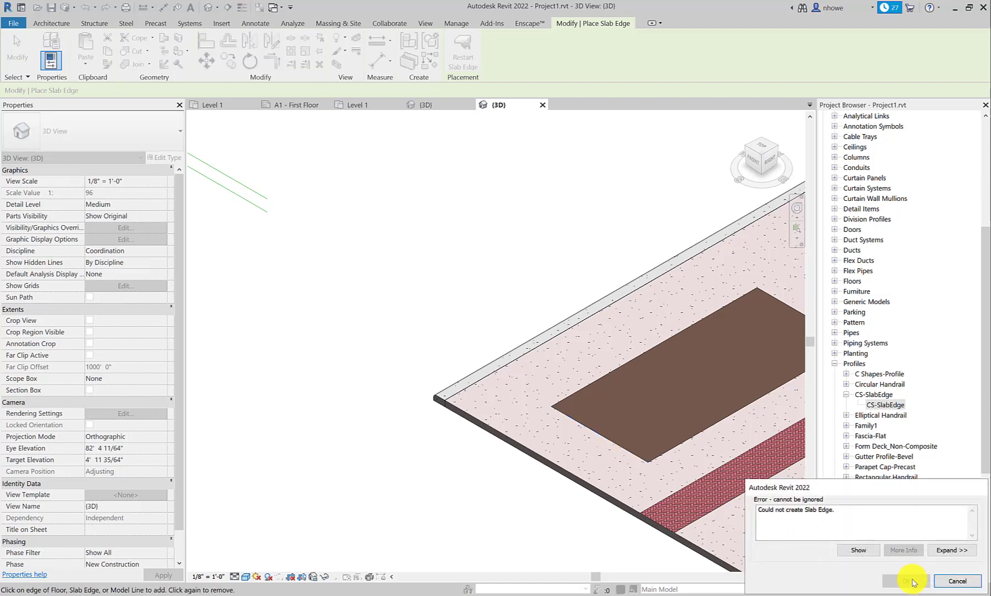
pyautogui.click(949, 581)
# Step: Switch to the Coffee Shop Project 2021 3D view and examine the sidewalk's curb edge, paving and tree areas beside the brick wall
pyautogui.scroll(-2, 684, 452)
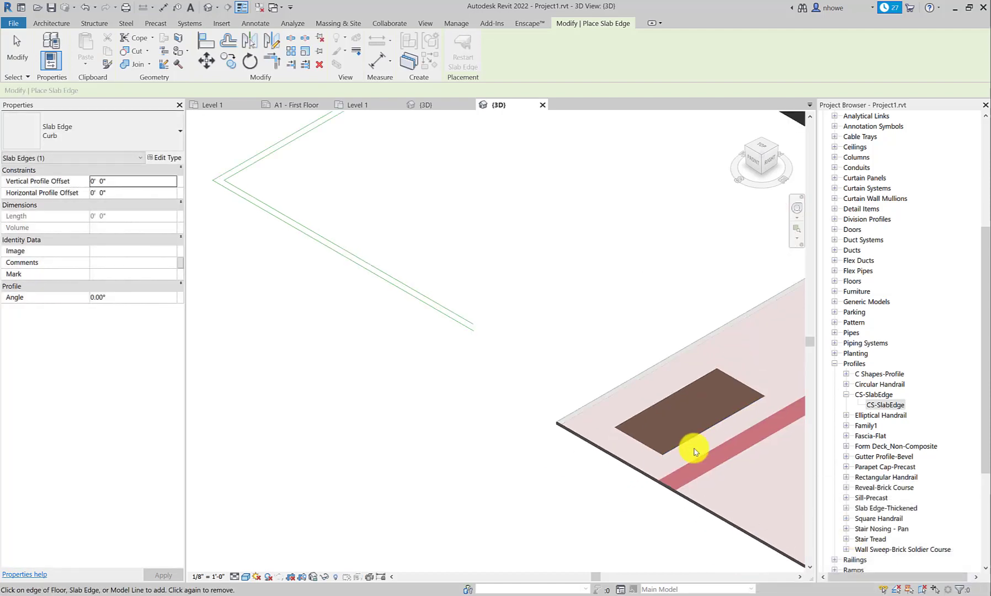
pyautogui.scroll(-3, 705, 450)
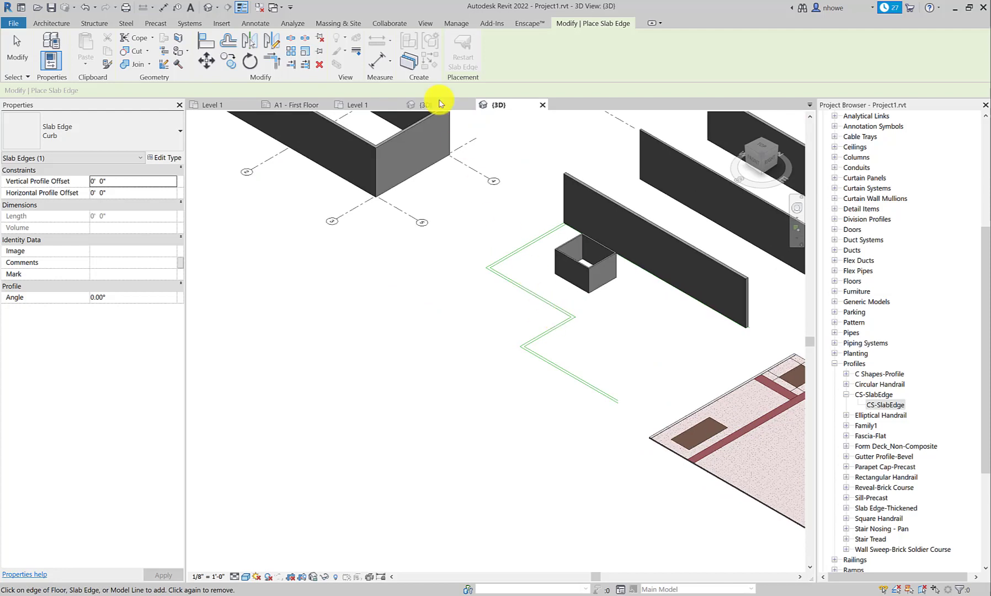
pyautogui.click(425, 103)
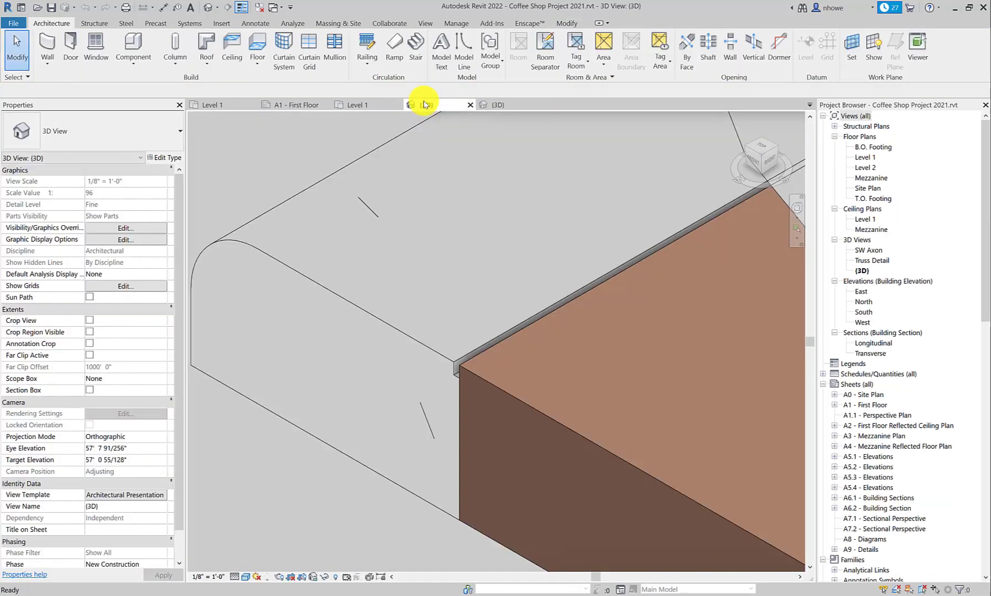
pyautogui.scroll(-8, 409, 162)
pyautogui.scroll(-1, 408, 162)
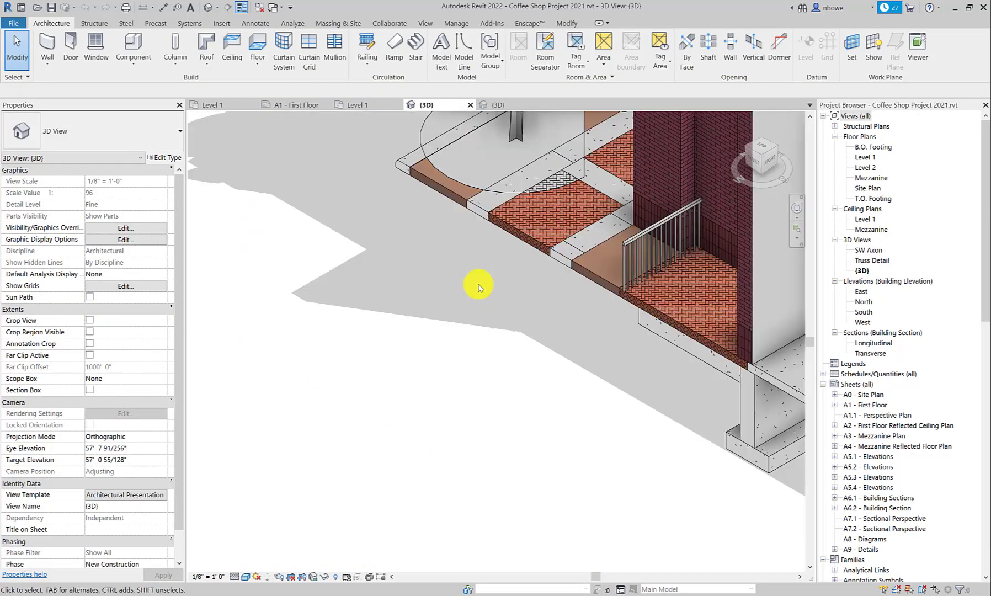
pyautogui.scroll(-3, 480, 286)
pyautogui.keyDown('shift'); pyautogui.moveTo(482, 288); pyautogui.dragTo(561, 298, button='middle'); pyautogui.keyUp('shift')
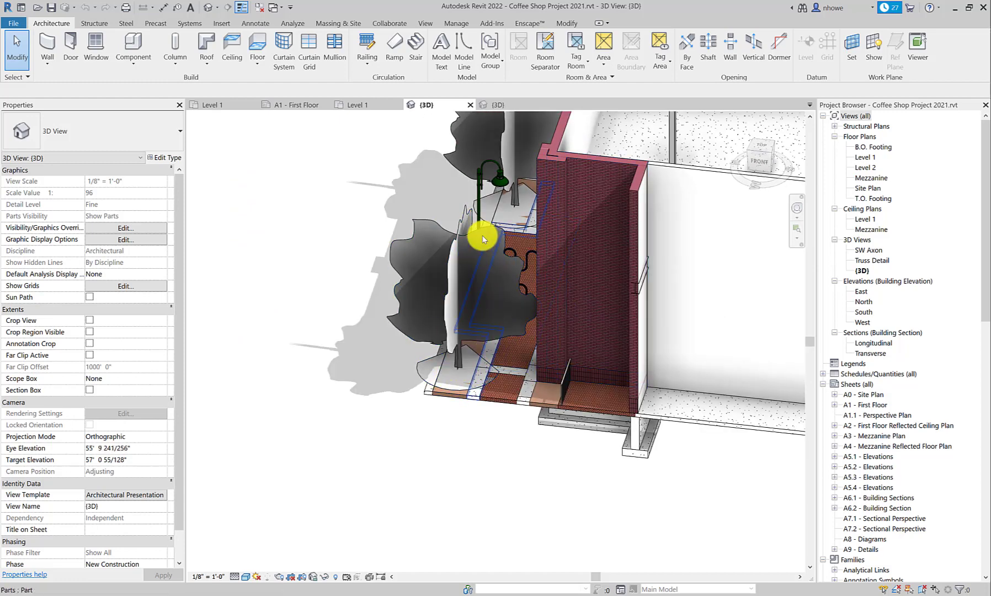
pyautogui.scroll(4, 517, 230)
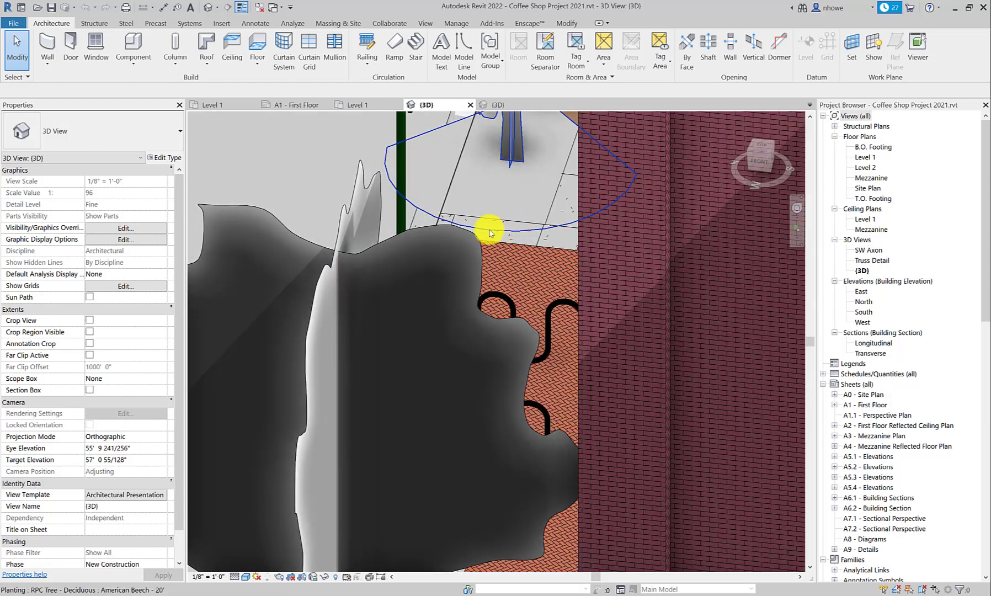
pyautogui.scroll(-3, 490, 233)
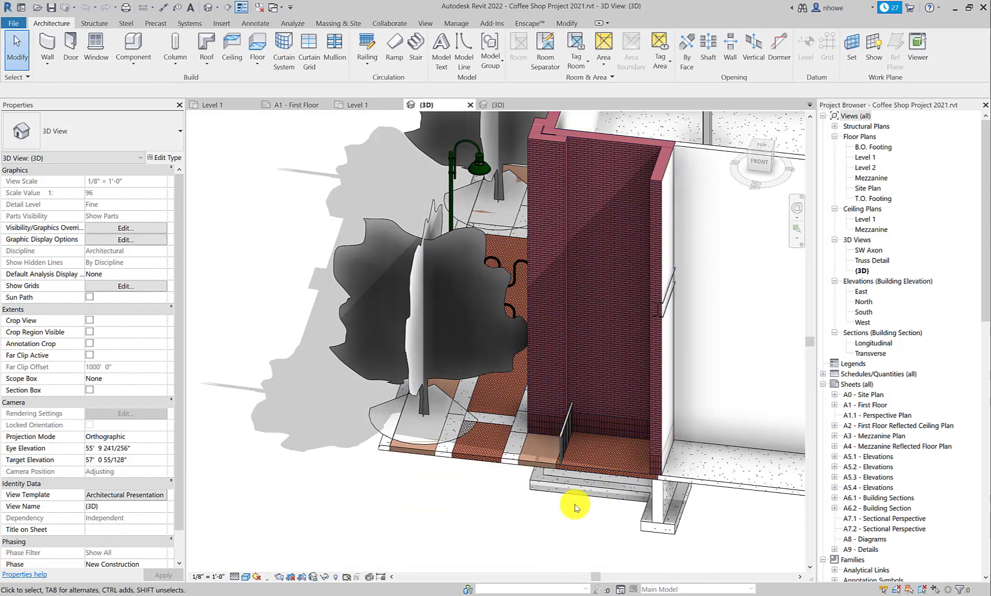